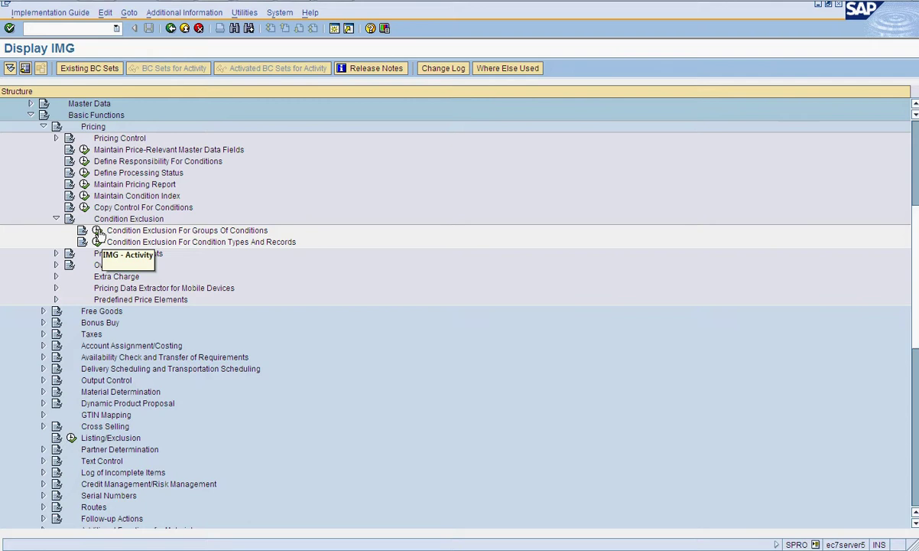
- Review the defined condition exclusion groups under Condition Exclusion For Groups Of Conditions, and return to the activity list
{"action": "left_click", "coordinate": [97, 231]}
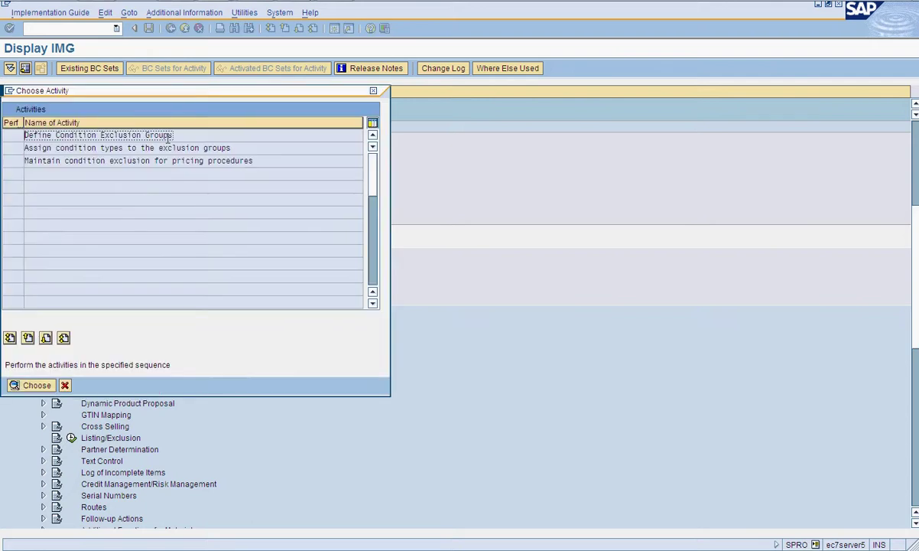
{"action": "double_click", "coordinate": [168, 136]}
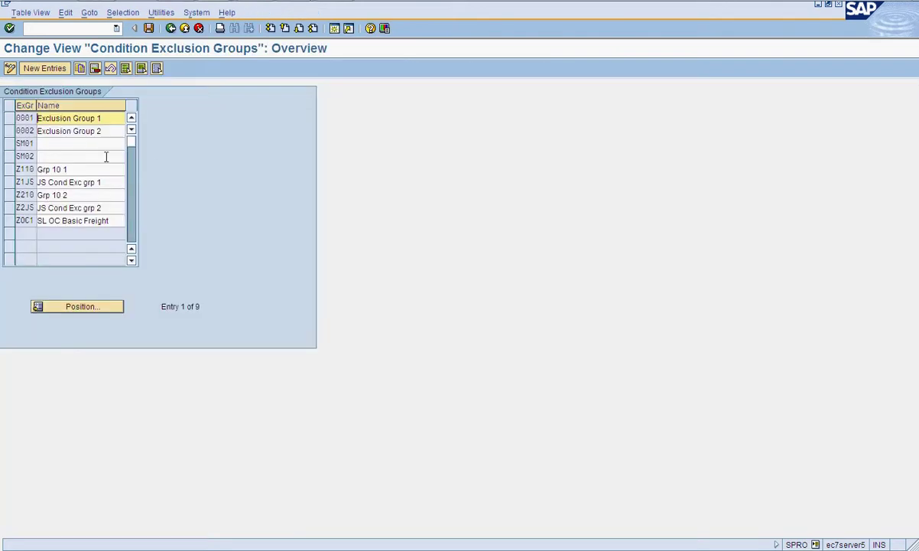
{"action": "left_click", "coordinate": [58, 130]}
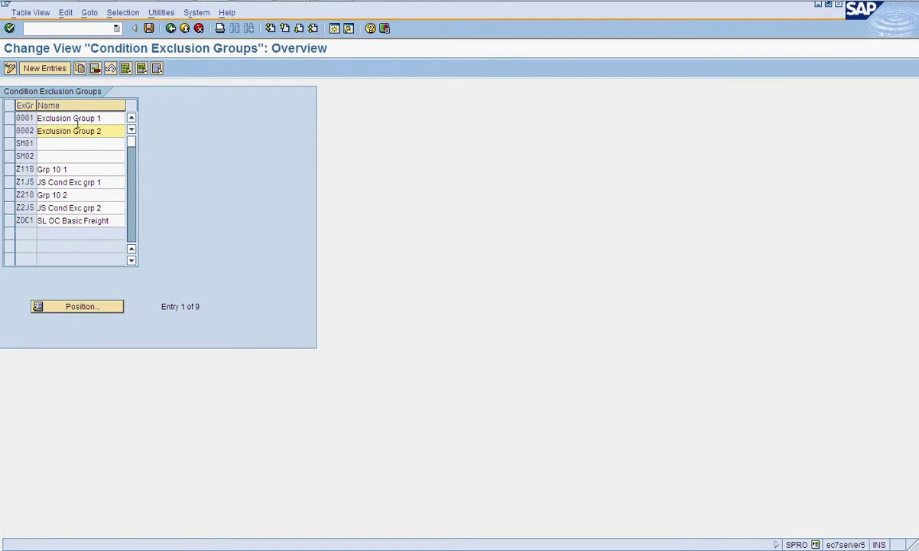
{"action": "left_click", "coordinate": [171, 28]}
- Review the condition types assigned to the exclusion groups, highlighting K030, K031 and K032 of Exclusion Group 1, and return to the activity list
{"action": "double_click", "coordinate": [120, 148]}
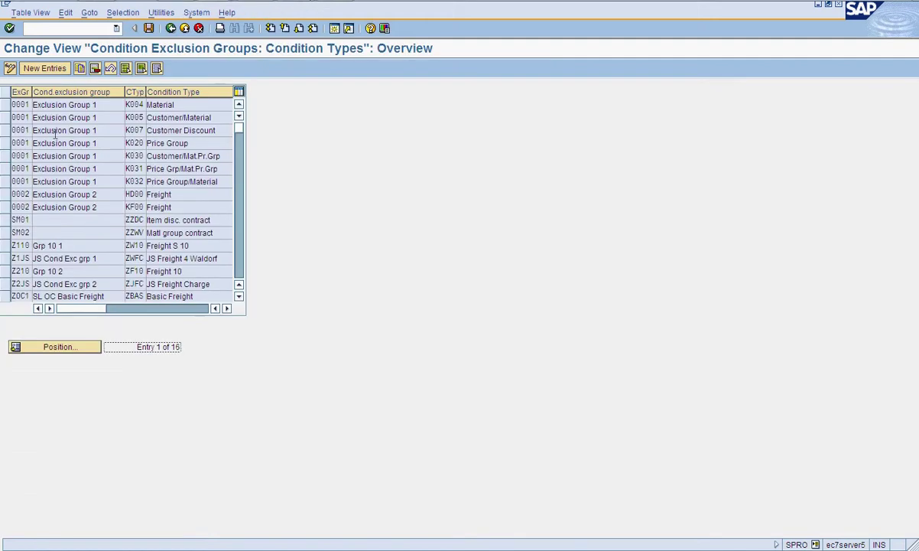
{"action": "left_click", "coordinate": [7, 181]}
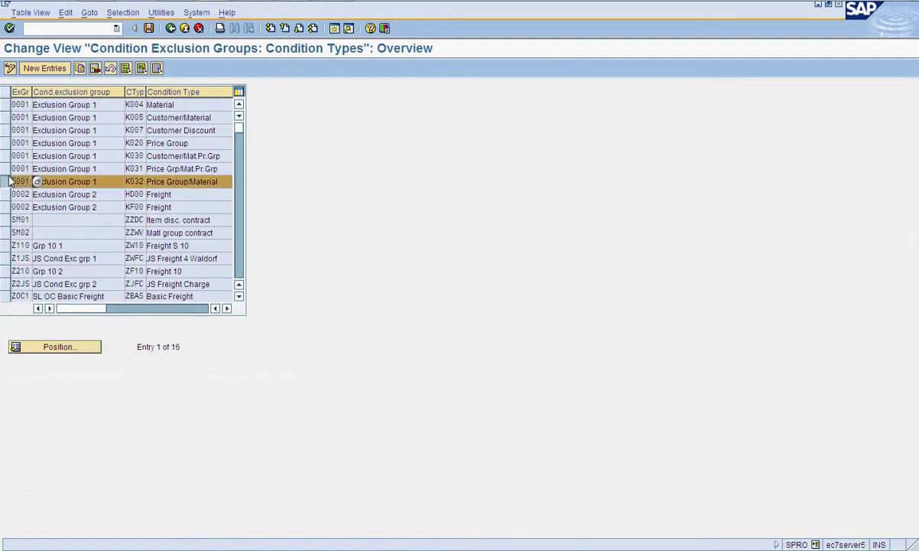
{"action": "left_click_drag", "start_coordinate": [10, 181], "coordinate": [10, 162]}
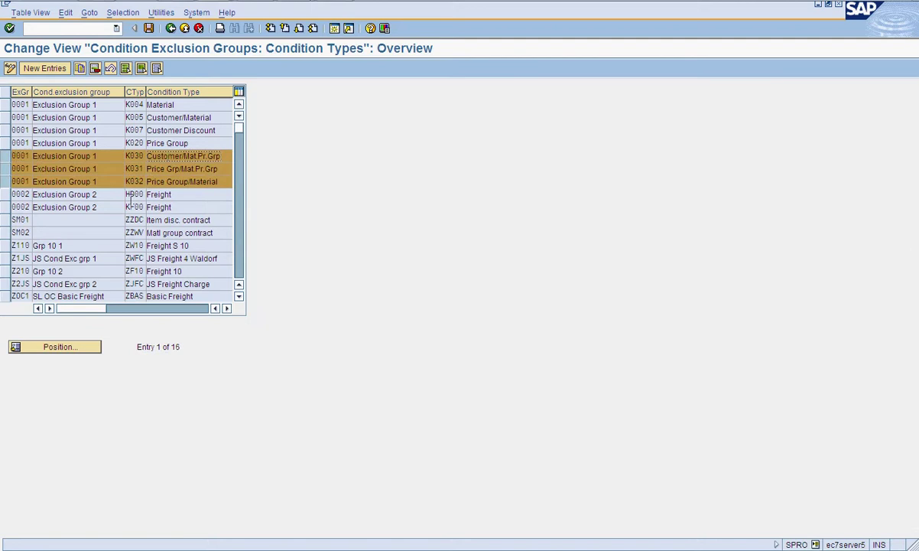
{"action": "left_click", "coordinate": [170, 29]}
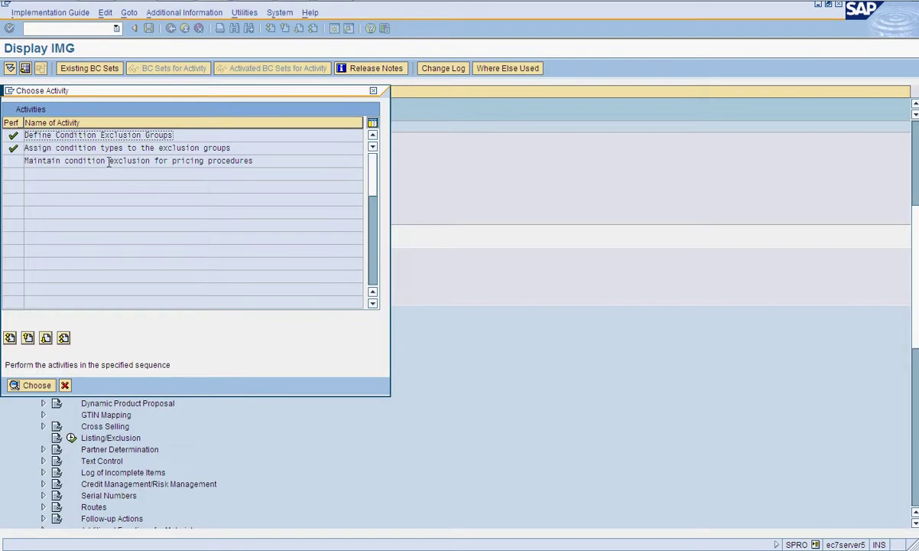
- Open the exclusion entries of pricing procedure RVAA01 in the activity for maintaining condition exclusion for pricing procedures
{"action": "double_click", "coordinate": [108, 160]}
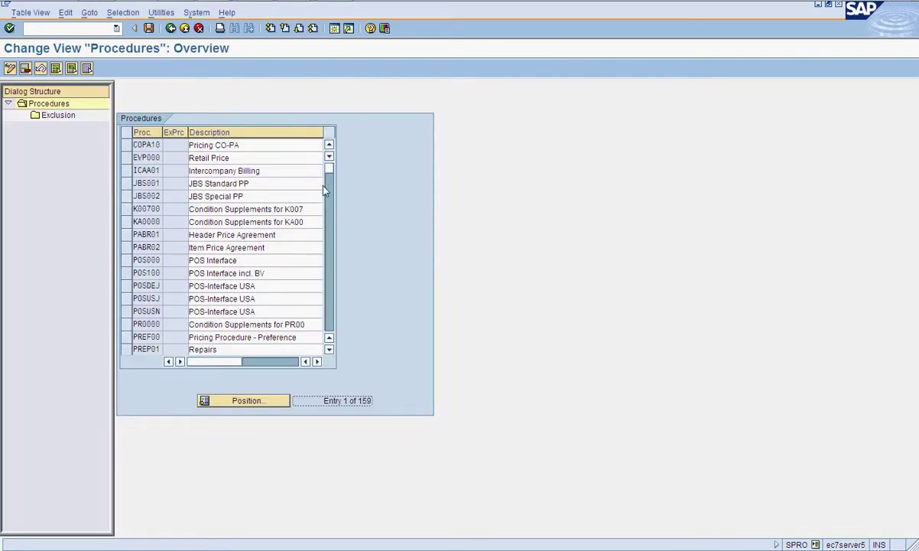
{"action": "left_click", "coordinate": [328, 192]}
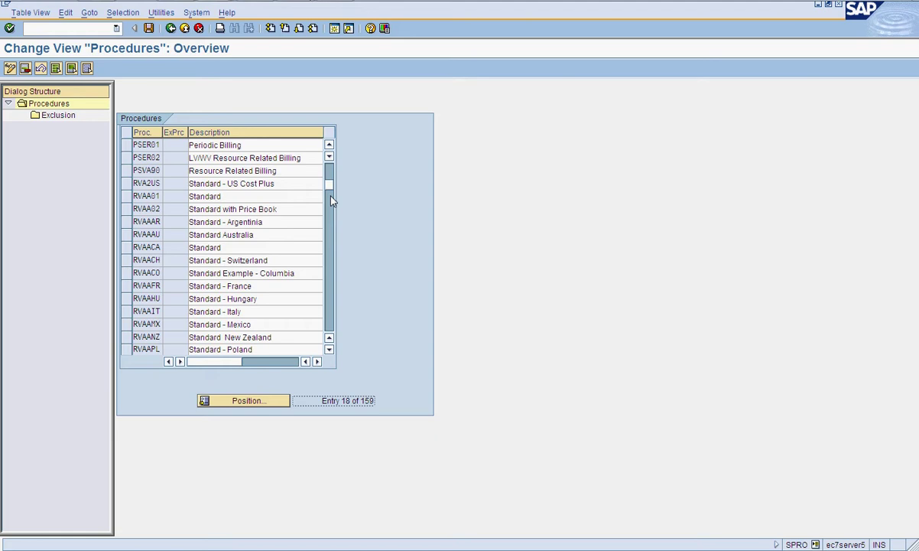
{"action": "left_click", "coordinate": [126, 197]}
{"action": "double_click", "coordinate": [57, 114]}
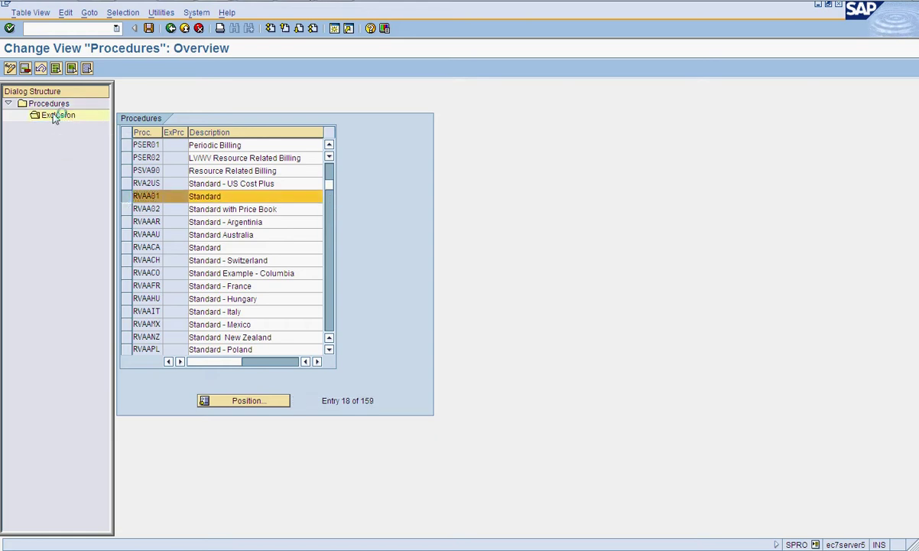
{"action": "left_click", "coordinate": [195, 132]}
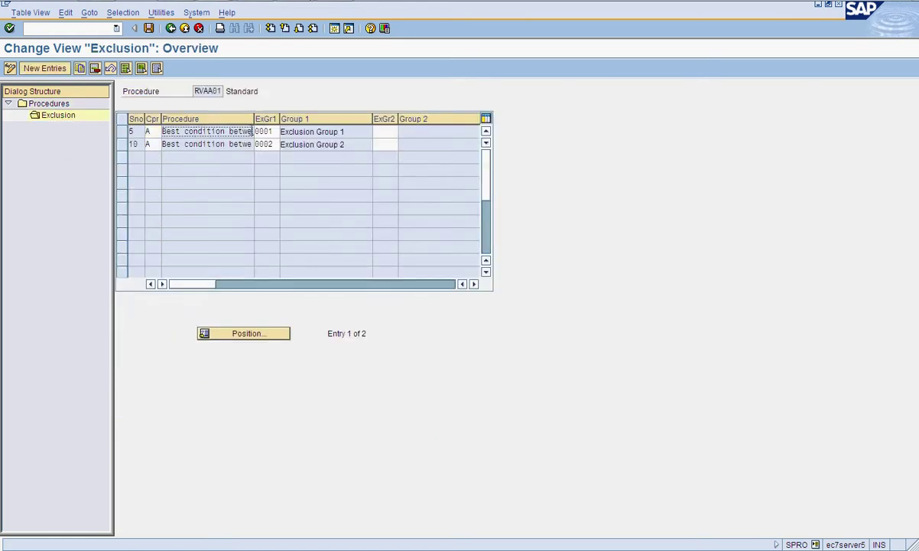
- Set the condition exclusion procedure to B, best condition within the condition type, for both entries of RVAA01
{"action": "left_click", "coordinate": [151, 131]}
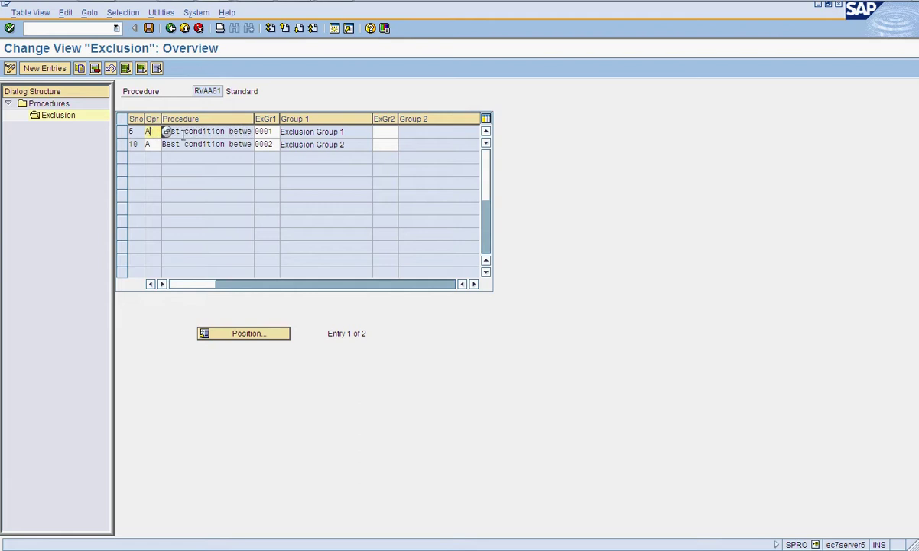
{"action": "left_click", "coordinate": [166, 132]}
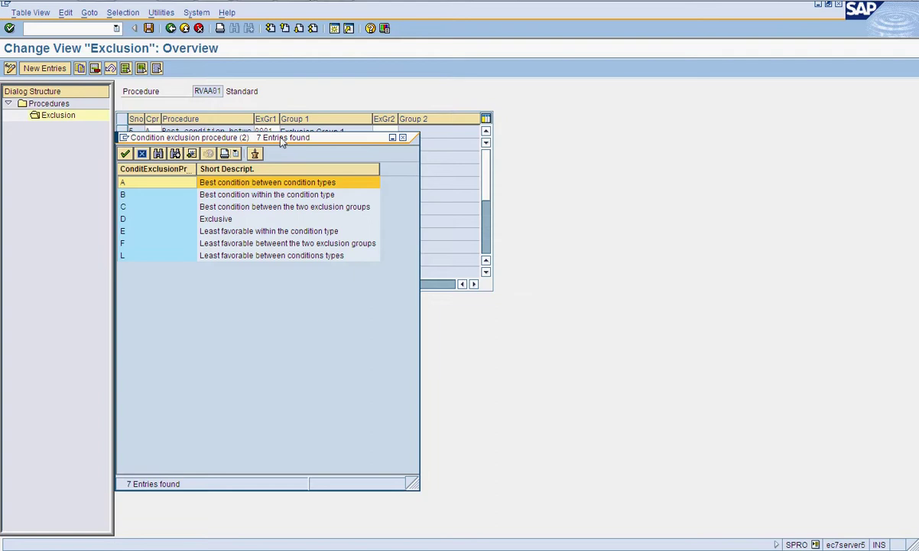
{"action": "left_click_drag", "start_coordinate": [281, 142], "coordinate": [483, 239]}
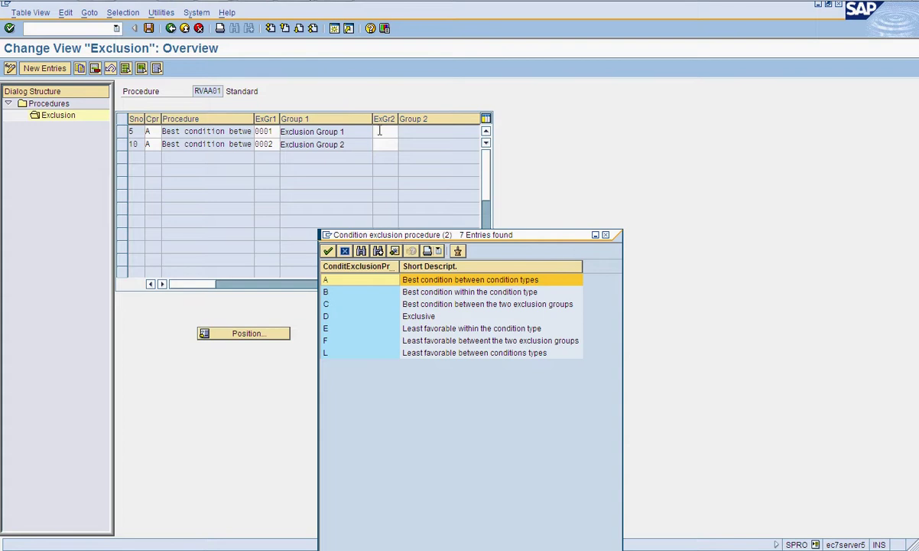
{"action": "double_click", "coordinate": [393, 292]}
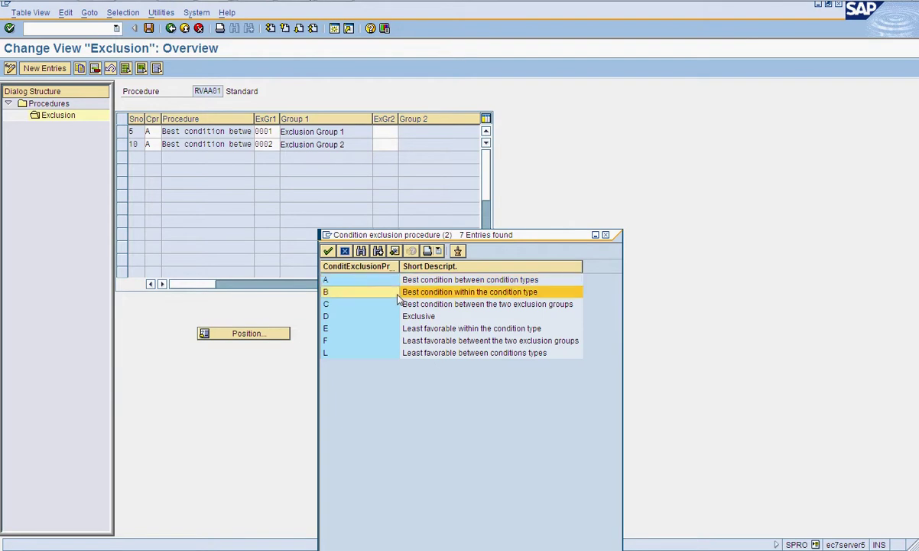
{"action": "left_click", "coordinate": [158, 147]}
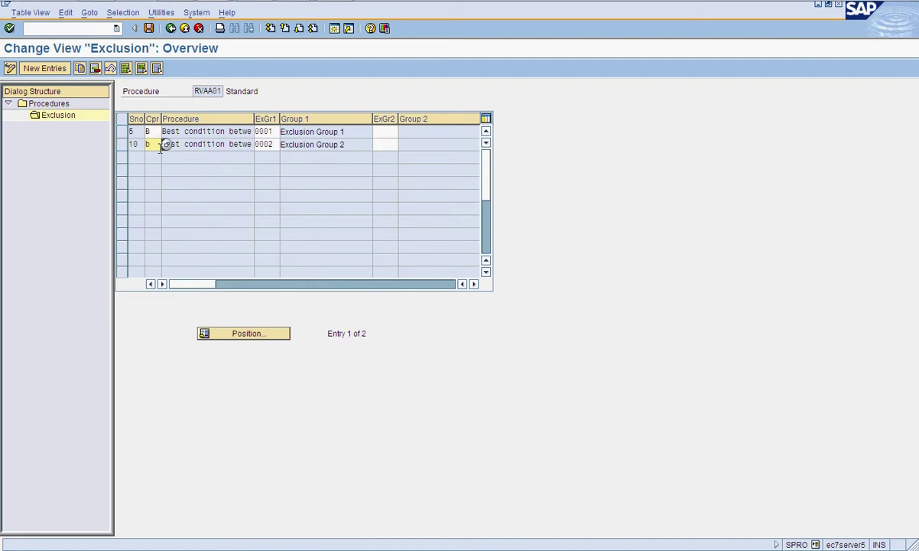
{"action": "type", "text": "b"}
{"action": "key", "text": "Return"}
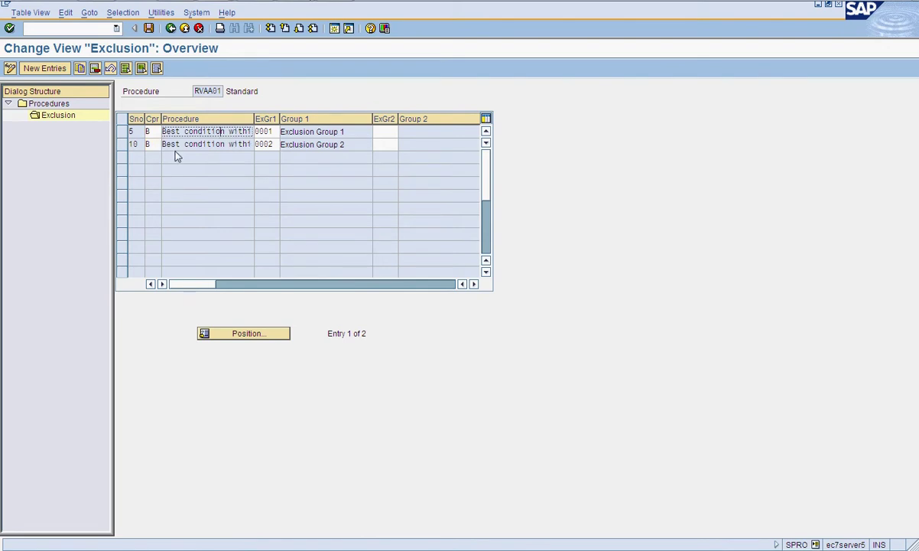
- Examine the available condition exclusion procedures for the first entry and close the value list without choosing one
{"action": "left_click", "coordinate": [266, 128]}
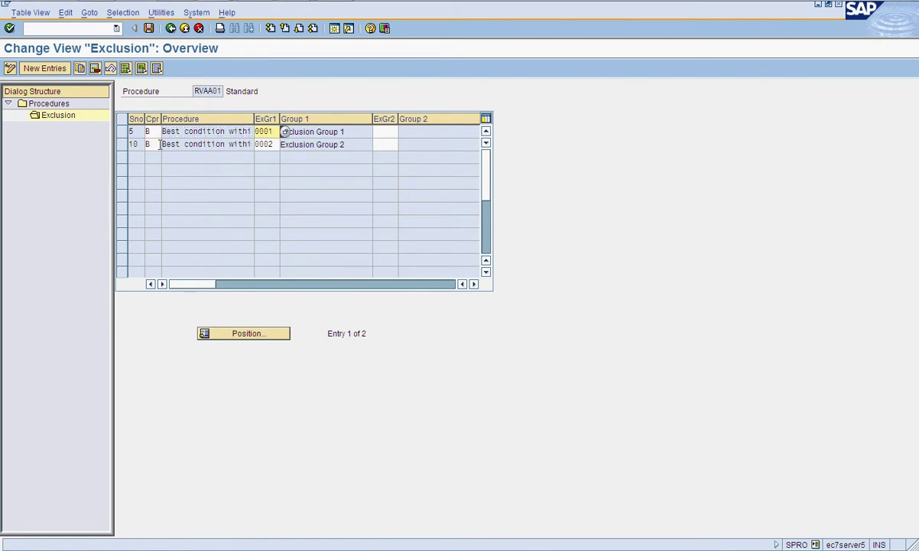
{"action": "left_click", "coordinate": [159, 132]}
{"action": "left_click", "coordinate": [165, 132]}
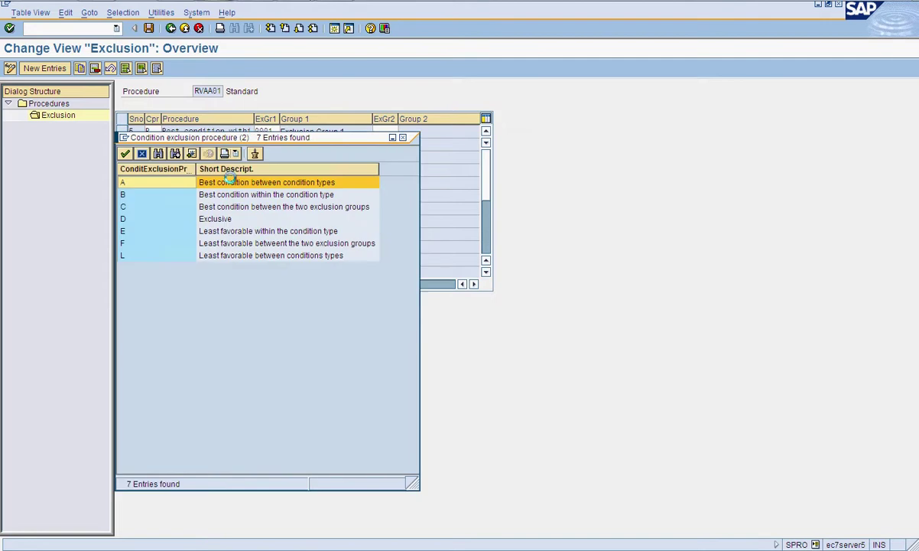
{"action": "left_click", "coordinate": [249, 194]}
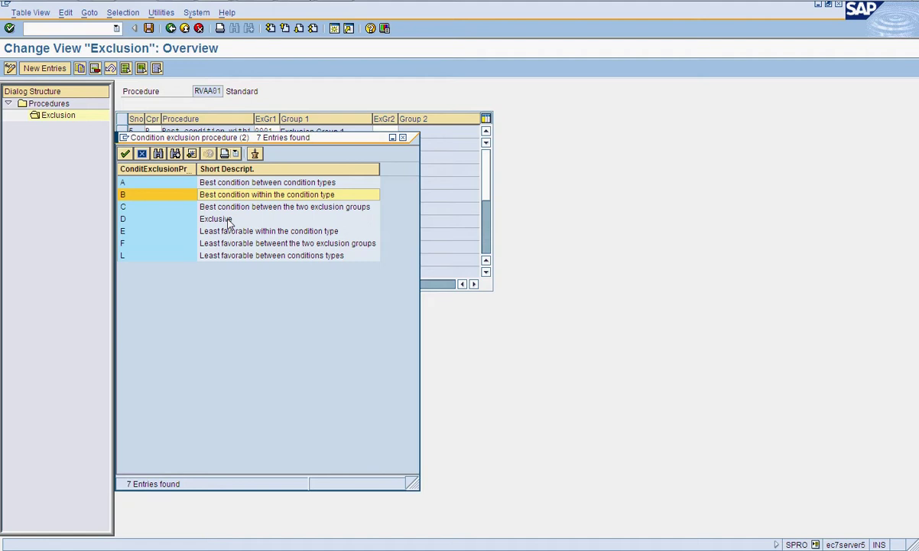
{"action": "left_click", "coordinate": [402, 138]}
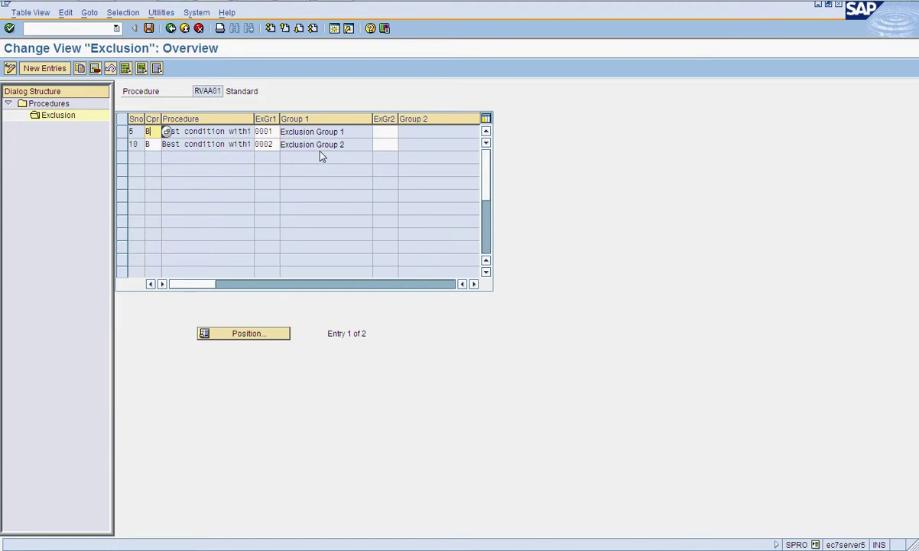
{"action": "left_click", "coordinate": [258, 132]}
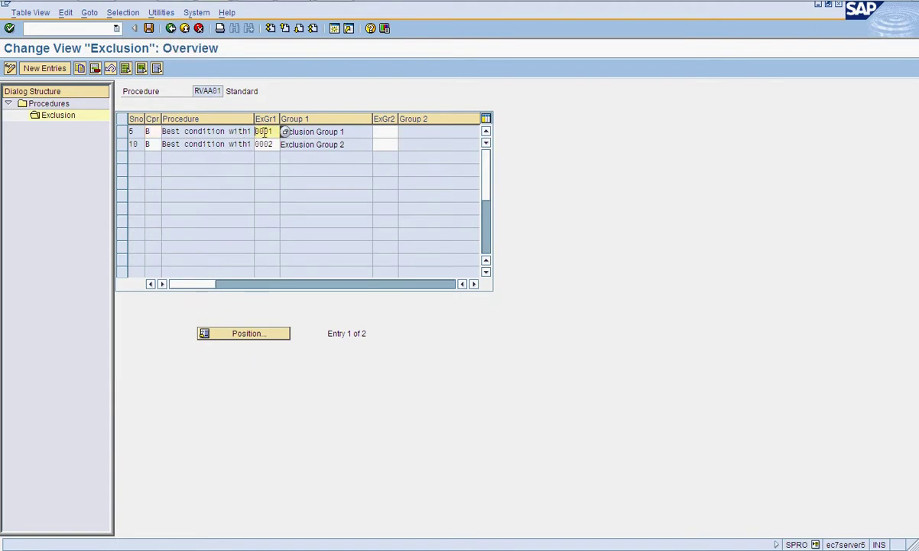
- Leave the pricing procedure exclusion maintenance without saving the changes
{"action": "left_click", "coordinate": [170, 29]}
{"action": "left_click", "coordinate": [171, 28]}
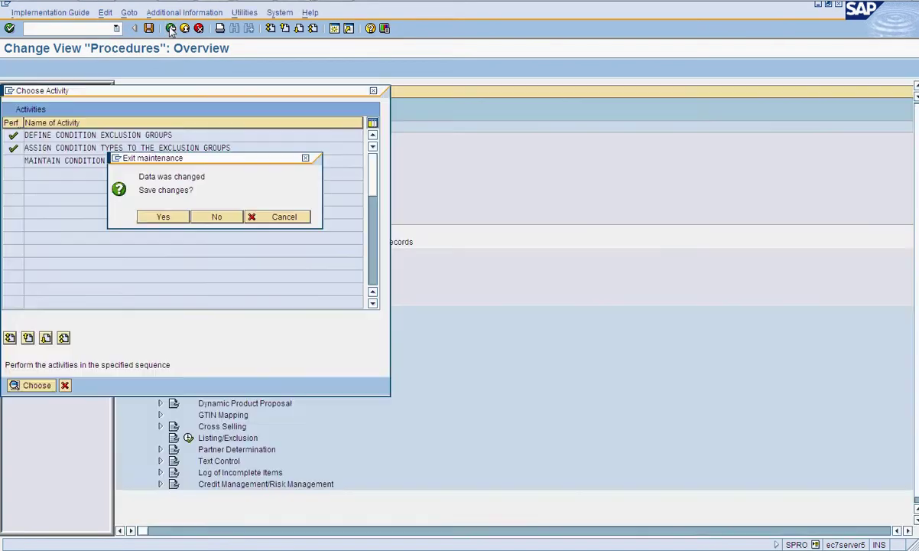
{"action": "left_click_drag", "start_coordinate": [170, 166], "coordinate": [290, 123]}
{"action": "left_click", "coordinate": [337, 175]}
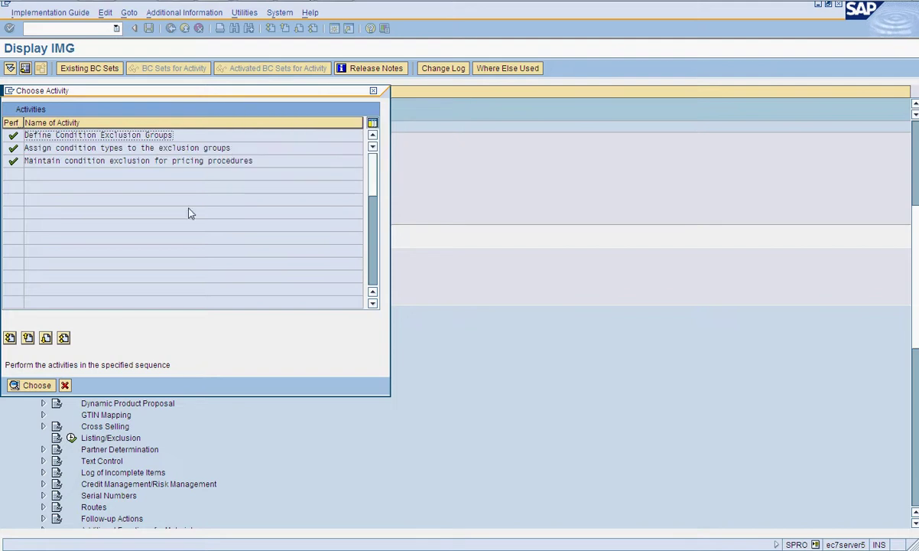
- Review the exclusion indicators under Condition Exclusion For Condition Types And Records, and return to the IMG structure
{"action": "left_click", "coordinate": [66, 385]}
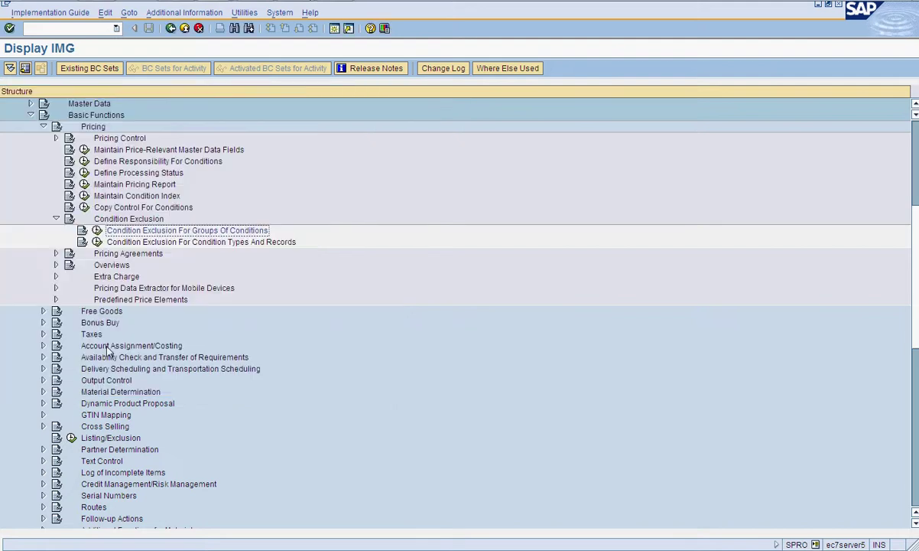
{"action": "left_click", "coordinate": [96, 242]}
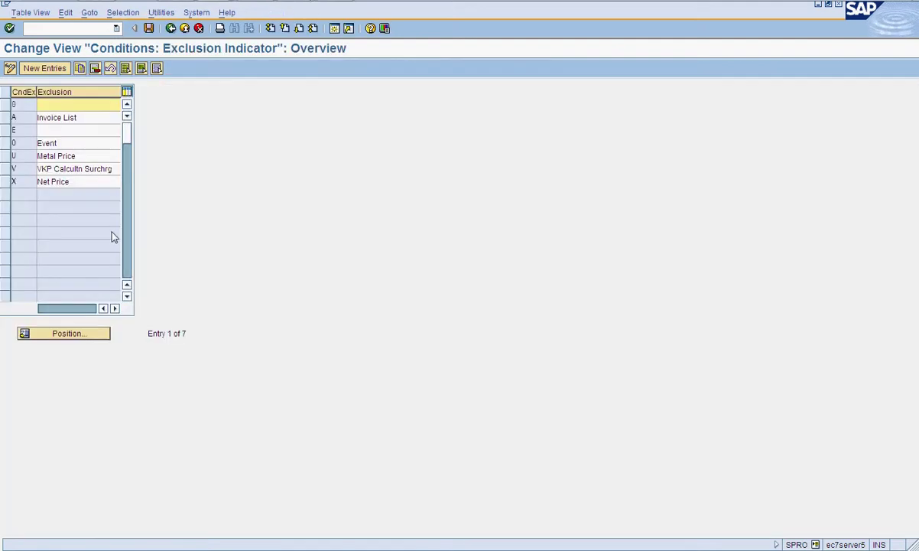
{"action": "left_click", "coordinate": [169, 29]}
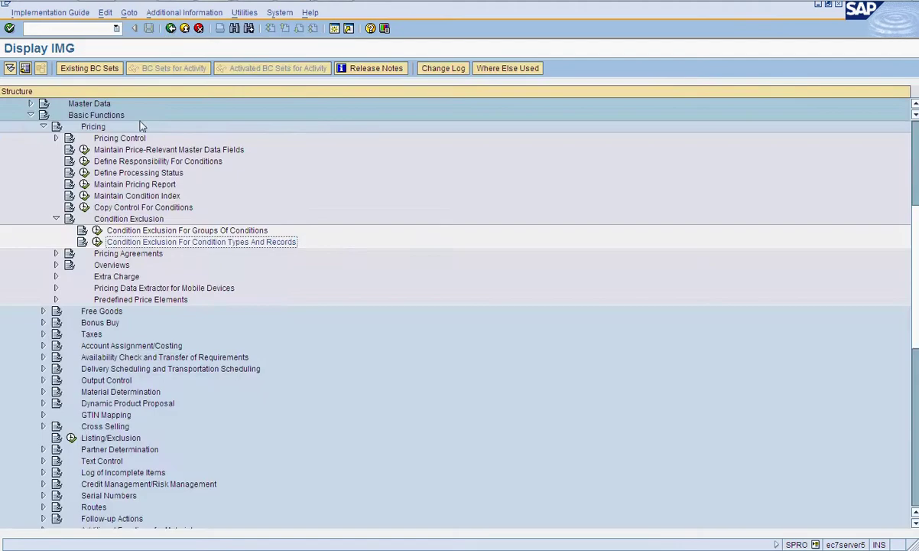
- Check the exclusion entries of pricing procedure ZSAB01 in the condition exclusion maintenance and return to the activity list
{"action": "left_click", "coordinate": [98, 238]}
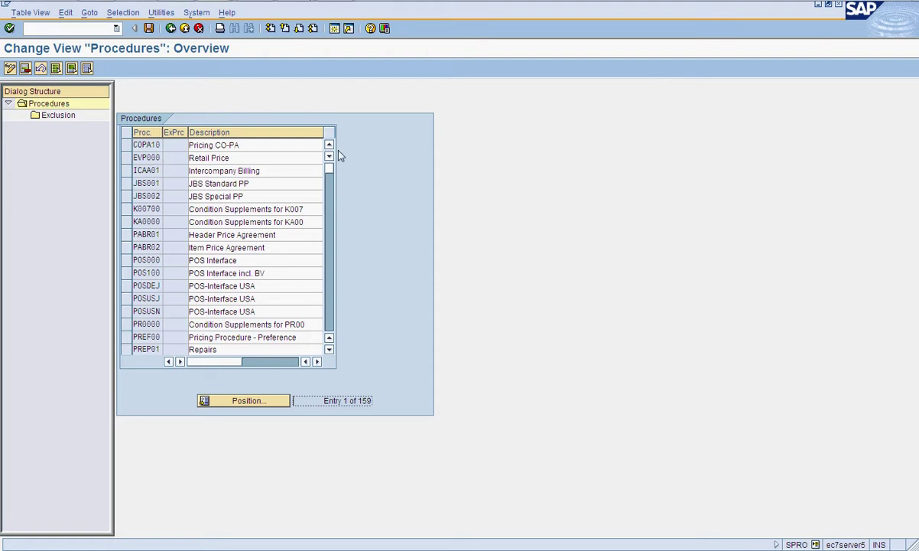
{"action": "left_click_drag", "start_coordinate": [332, 254], "coordinate": [334, 304]}
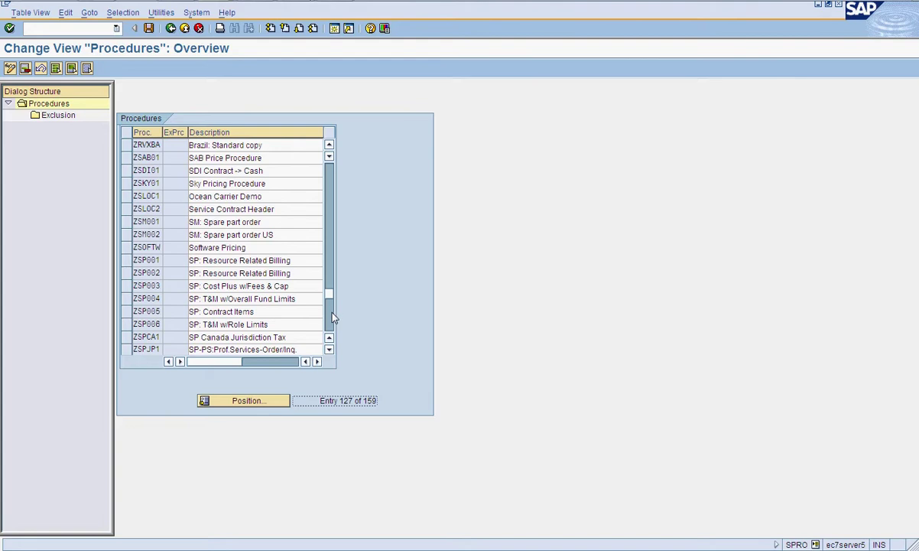
{"action": "left_click", "coordinate": [128, 163]}
{"action": "double_click", "coordinate": [58, 115]}
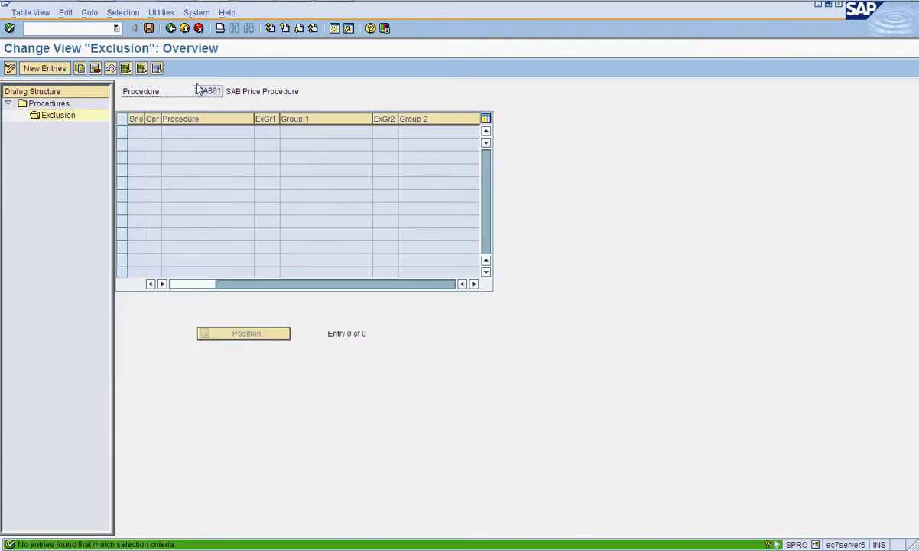
{"action": "left_click", "coordinate": [170, 29]}
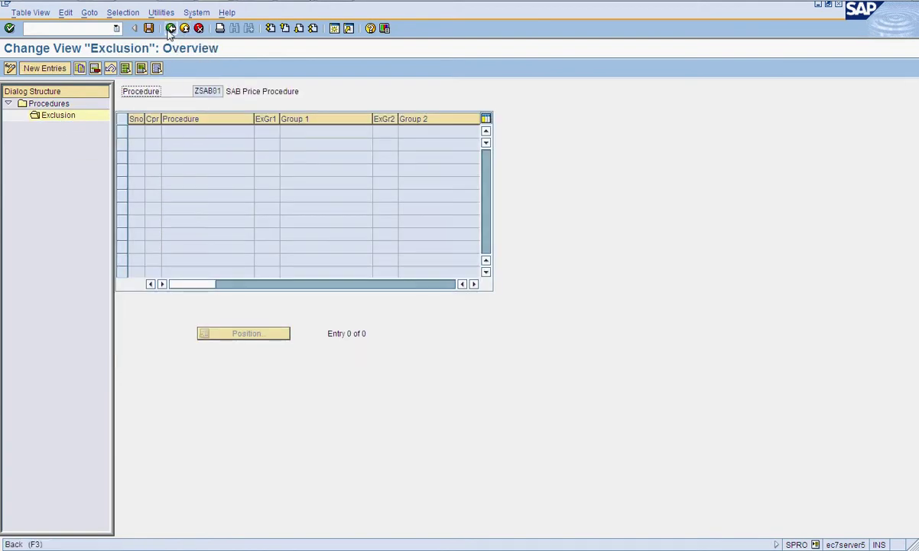
{"action": "left_click", "coordinate": [170, 29]}
{"action": "left_click", "coordinate": [170, 29]}
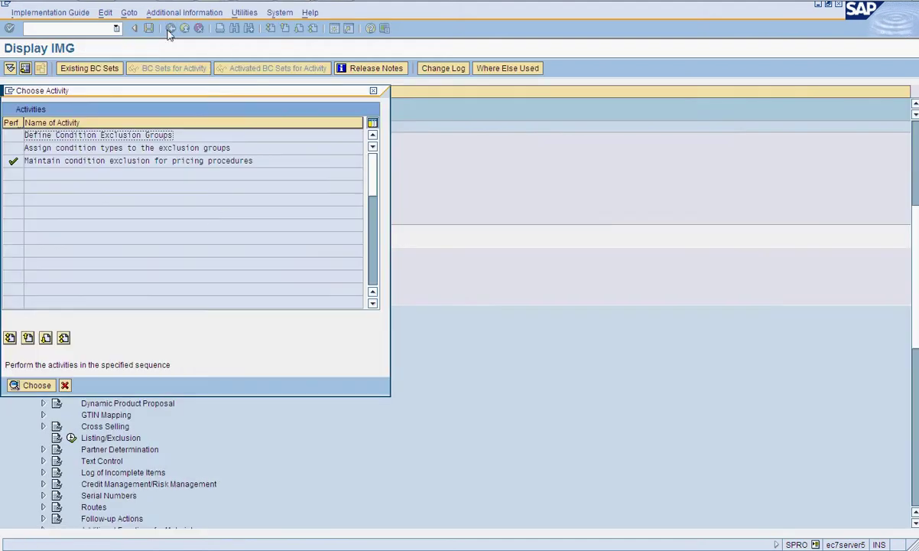
- Close the activity list, collapse the Pricing node and expand the Taxes node under Basic Functions
{"action": "left_click", "coordinate": [373, 91]}
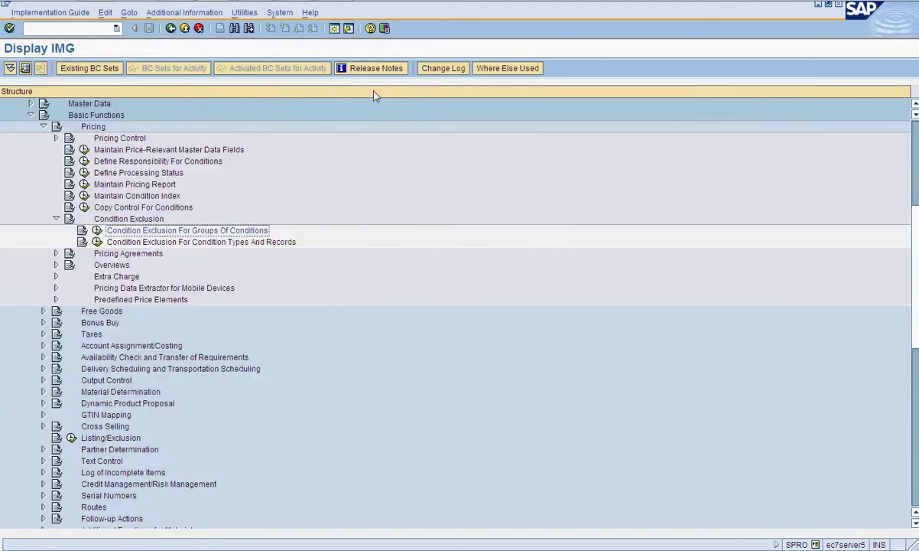
{"action": "left_click", "coordinate": [44, 127]}
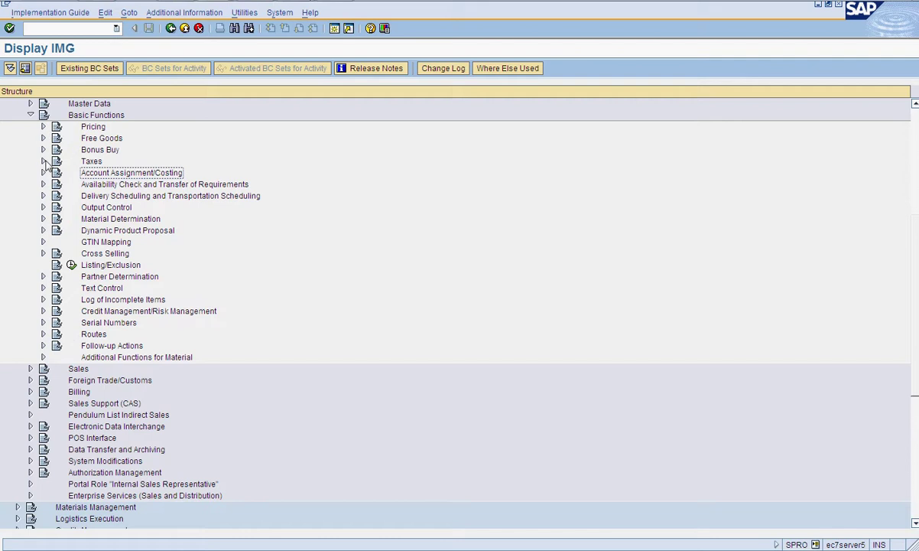
{"action": "left_click", "coordinate": [44, 161]}
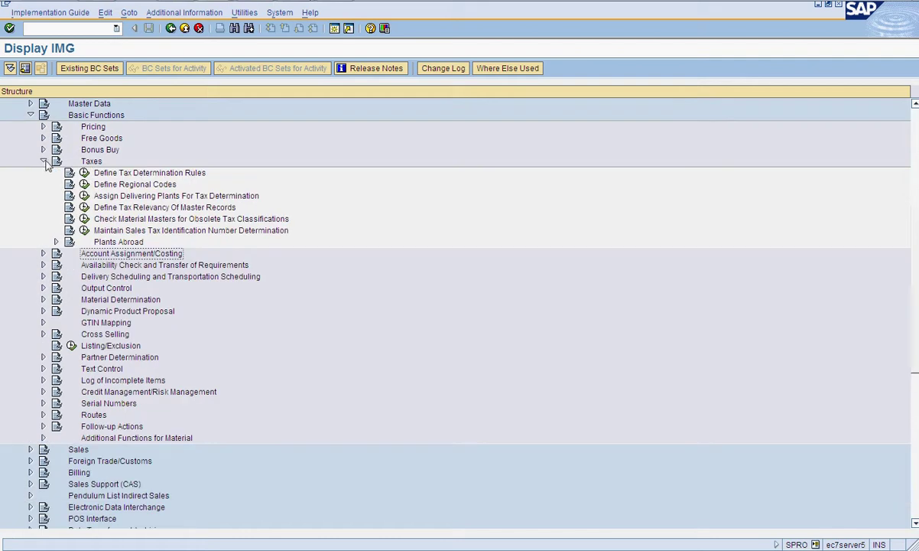
- Review the tax categories by country under Define Tax Determination Rules, and look at the activities offered for Define Regional Codes
{"action": "left_click", "coordinate": [84, 173]}
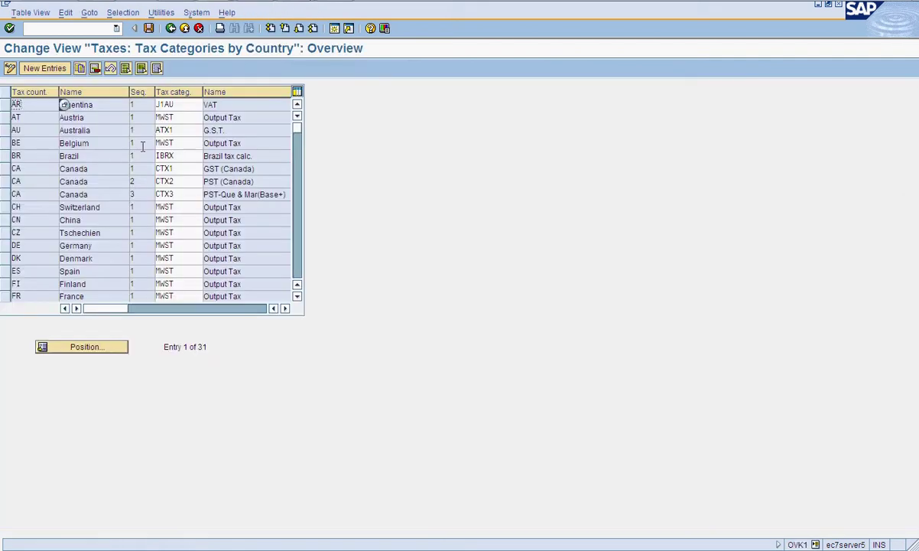
{"action": "left_click", "coordinate": [74, 143]}
{"action": "scroll", "coordinate": [275, 211], "scroll_direction": "down", "scroll_amount": 5}
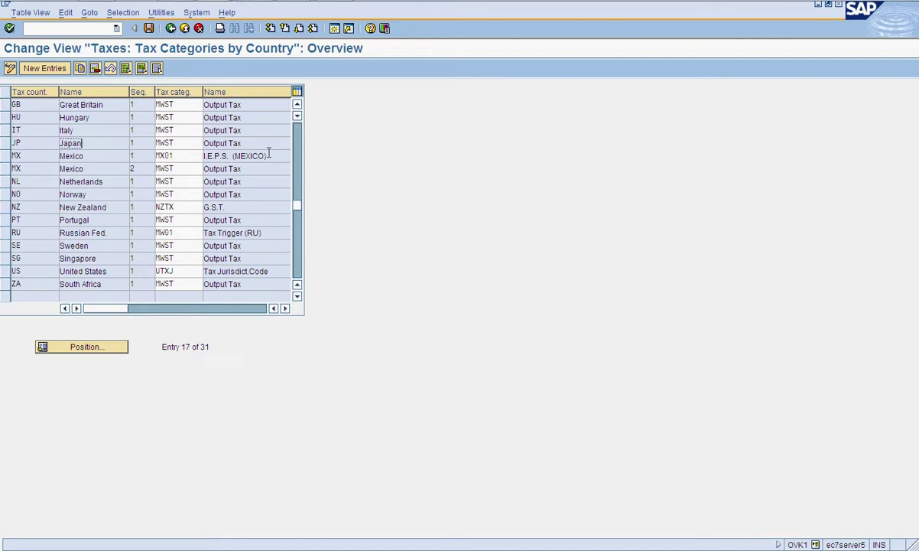
{"action": "scroll", "coordinate": [277, 123], "scroll_direction": "up", "scroll_amount": 5}
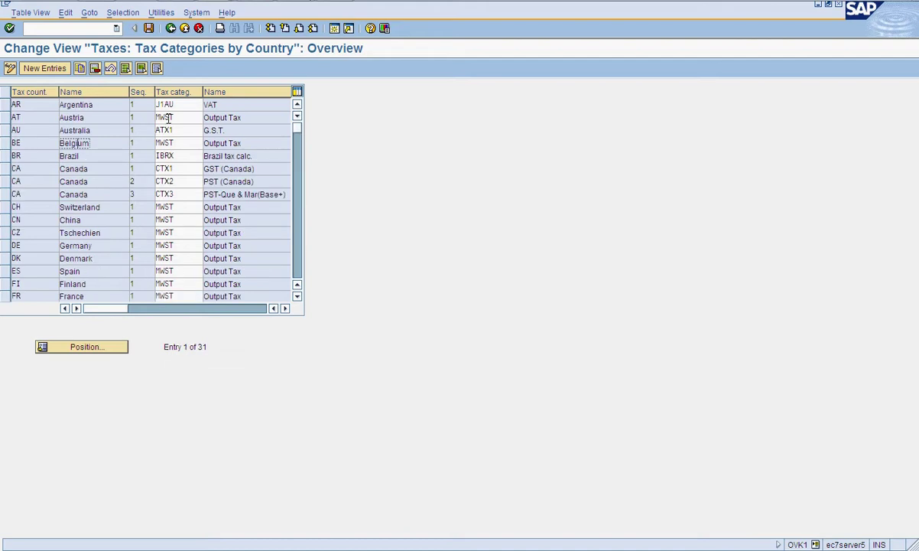
{"action": "left_click", "coordinate": [174, 117]}
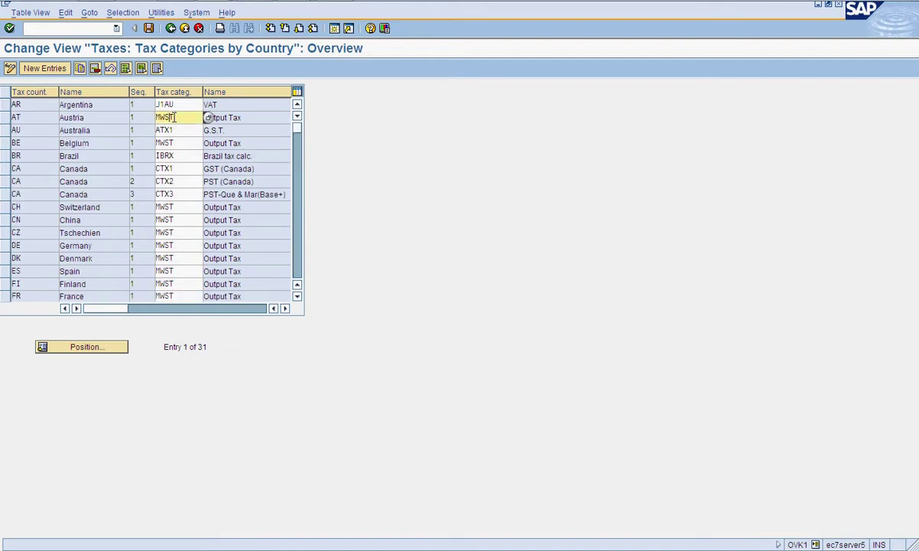
{"action": "left_click", "coordinate": [170, 29]}
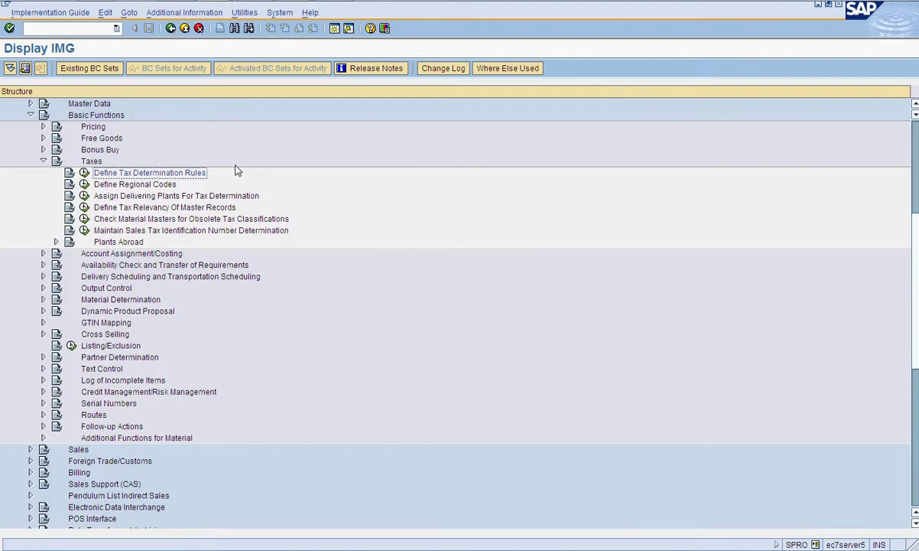
{"action": "left_click", "coordinate": [86, 186]}
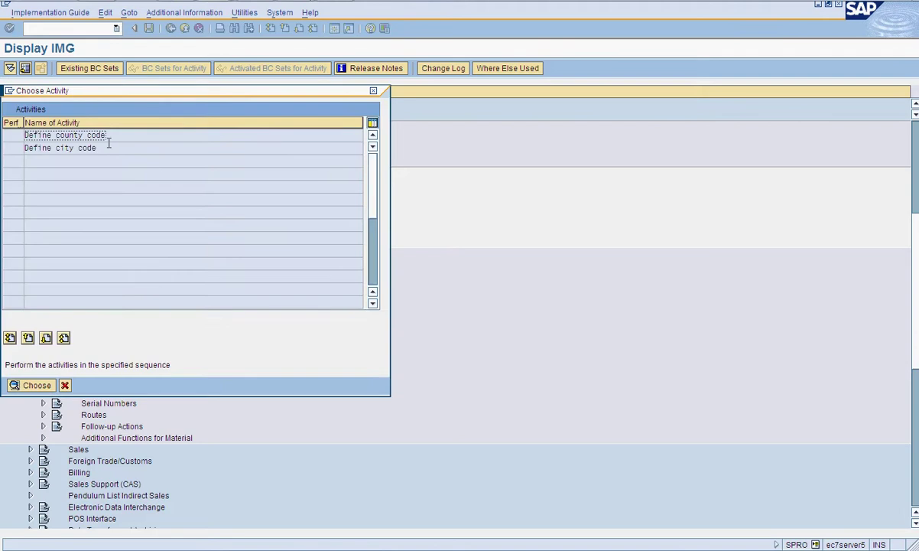
{"action": "left_click", "coordinate": [65, 385]}
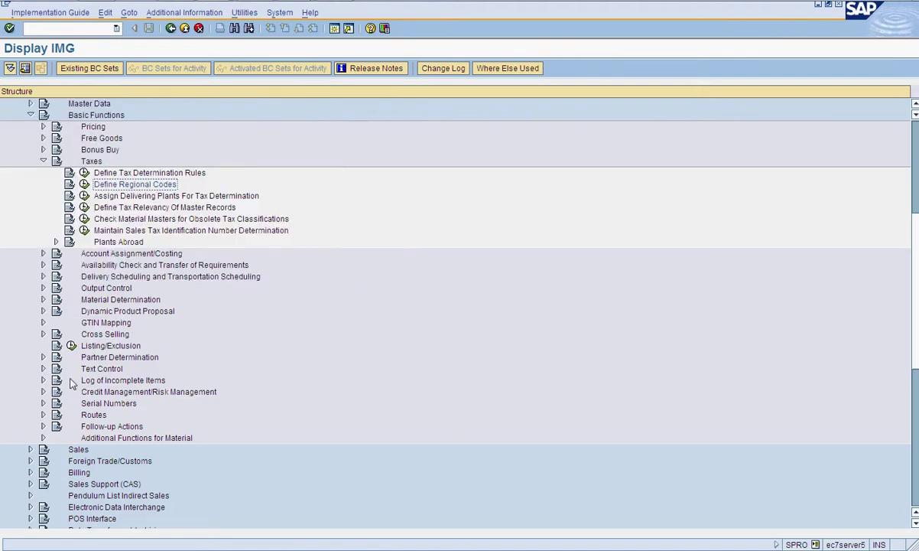
- Look up plant ZSAB under Assign Delivering Plants For Tax Determination, view its details and return to the IMG structure
{"action": "left_click", "coordinate": [87, 197]}
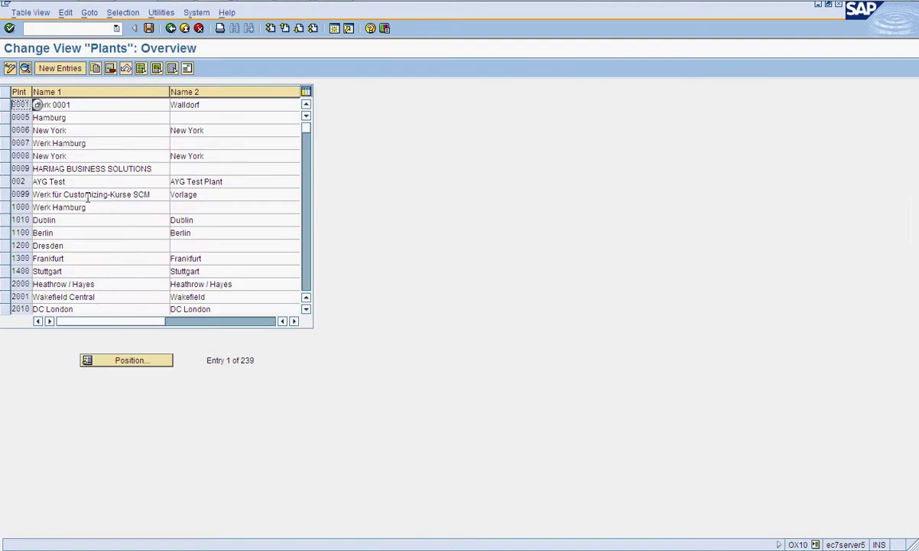
{"action": "left_click", "coordinate": [136, 363]}
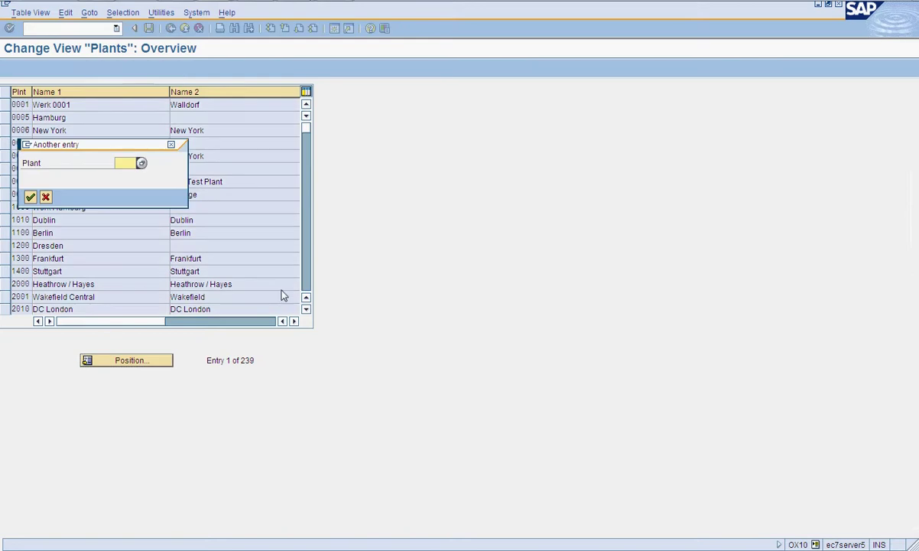
{"action": "type", "text": "zsab"}
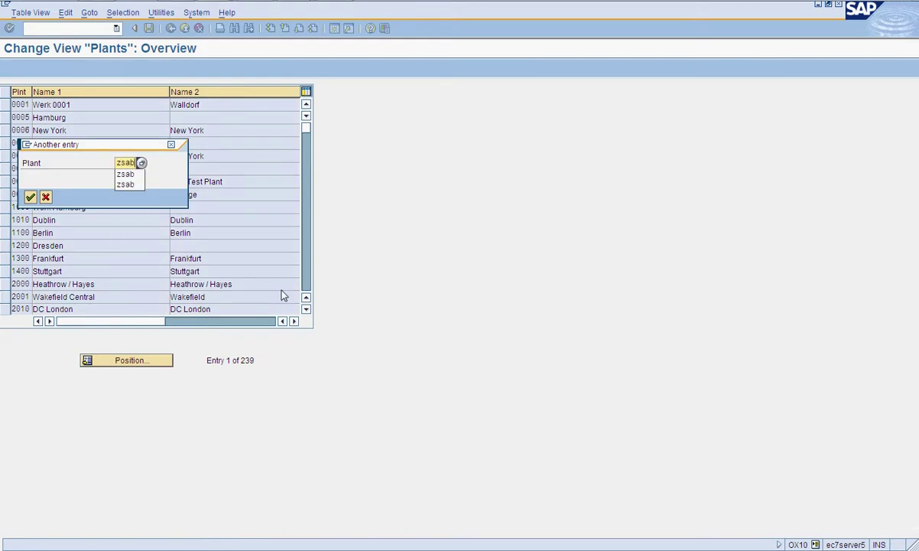
{"action": "key", "text": "Return"}
{"action": "double_click", "coordinate": [118, 104]}
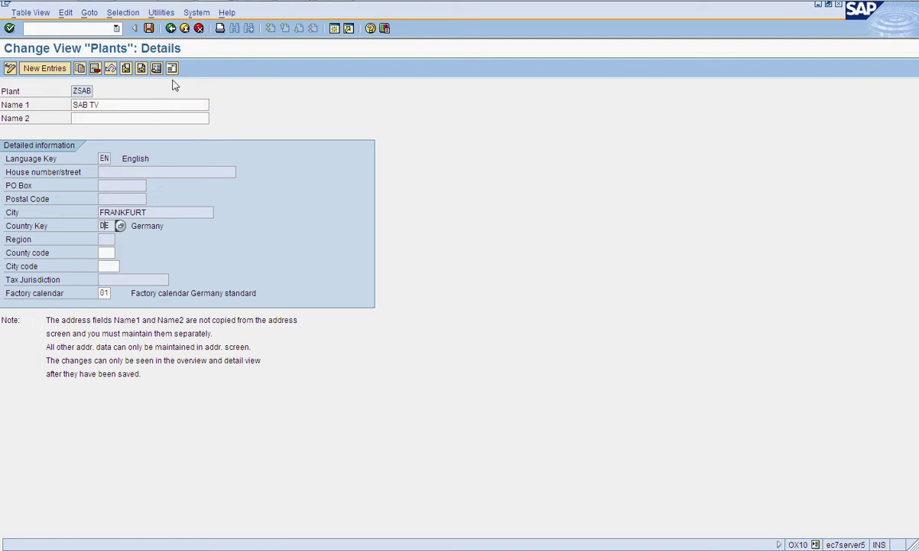
{"action": "left_click", "coordinate": [171, 29]}
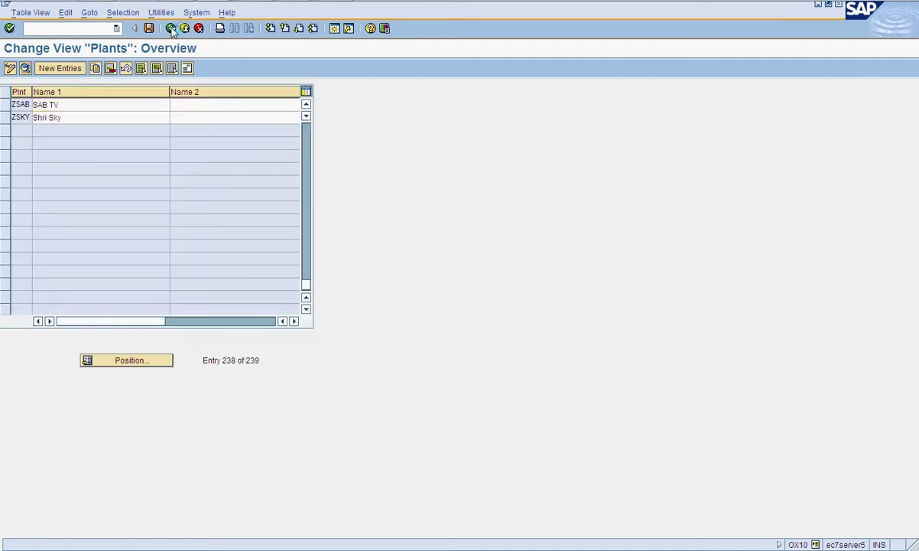
{"action": "left_click", "coordinate": [171, 29]}
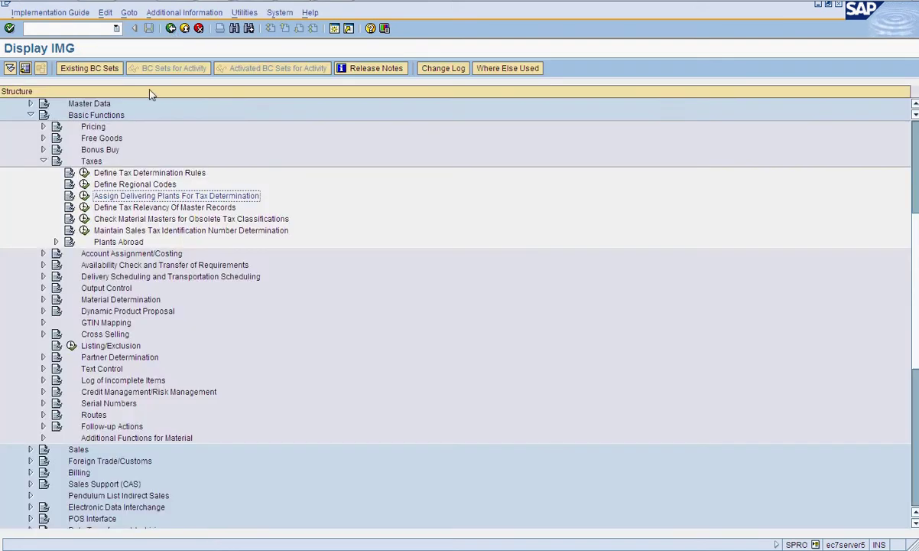
- Under Define Tax Relevancy Of Master Records, check the Customer Taxes classifications for tax category MWST and review the Material Taxes entries
{"action": "left_click", "coordinate": [85, 209]}
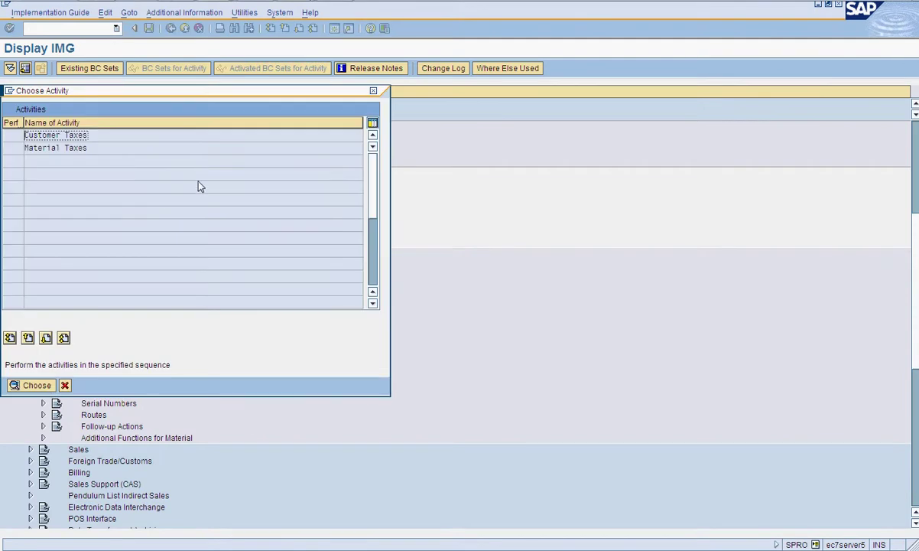
{"action": "double_click", "coordinate": [92, 135]}
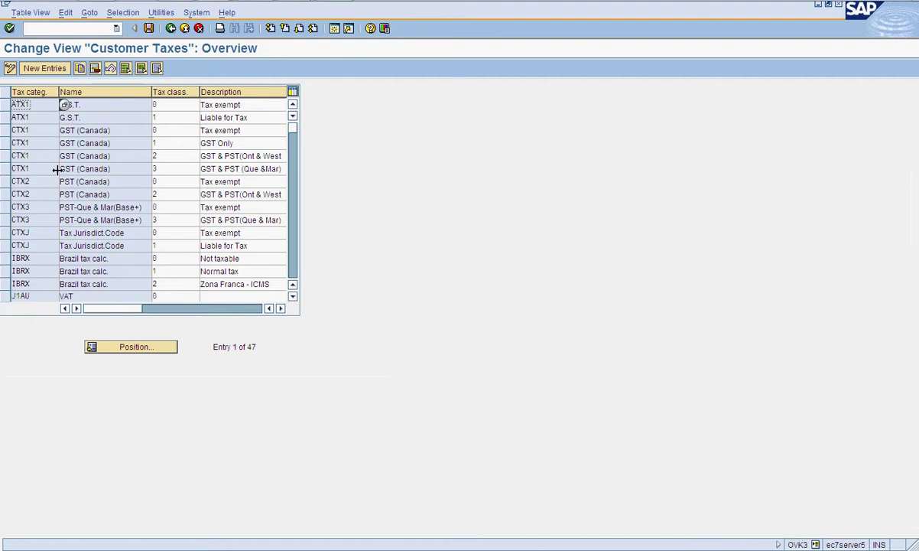
{"action": "left_click", "coordinate": [137, 345]}
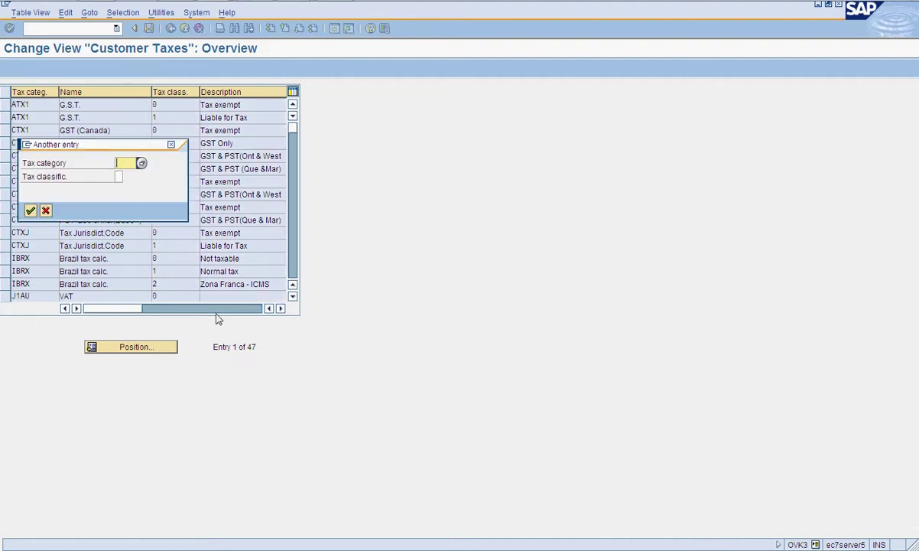
{"action": "type", "text": "mwst"}
{"action": "key", "text": "Return"}
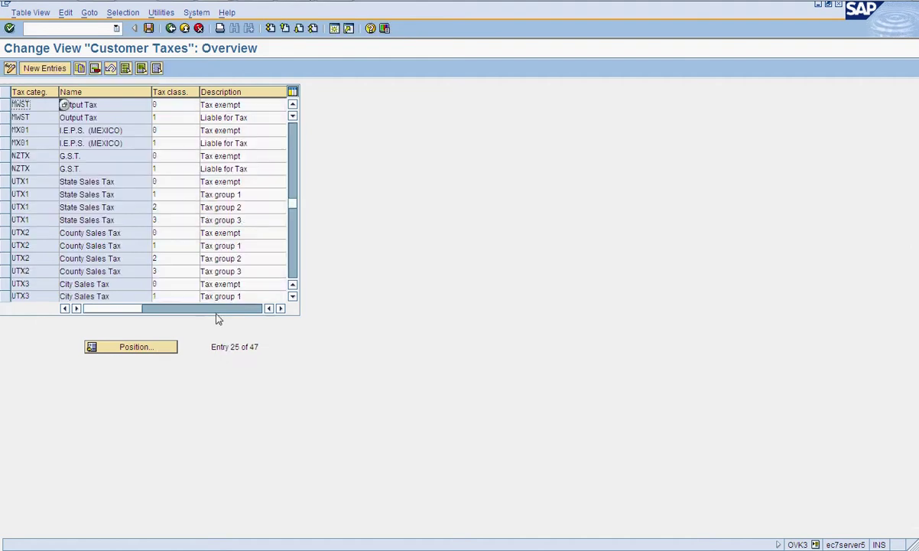
{"action": "left_click", "coordinate": [186, 104]}
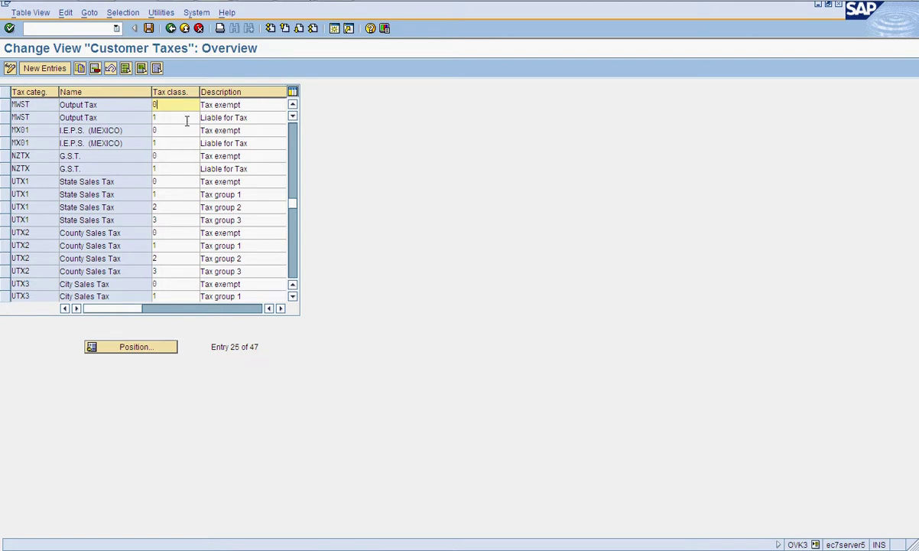
{"action": "left_click", "coordinate": [169, 28]}
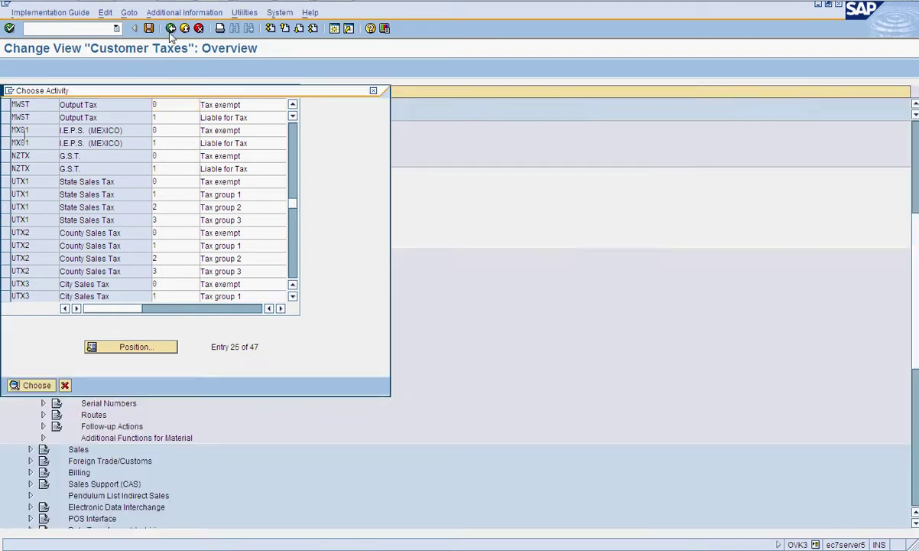
{"action": "double_click", "coordinate": [103, 148]}
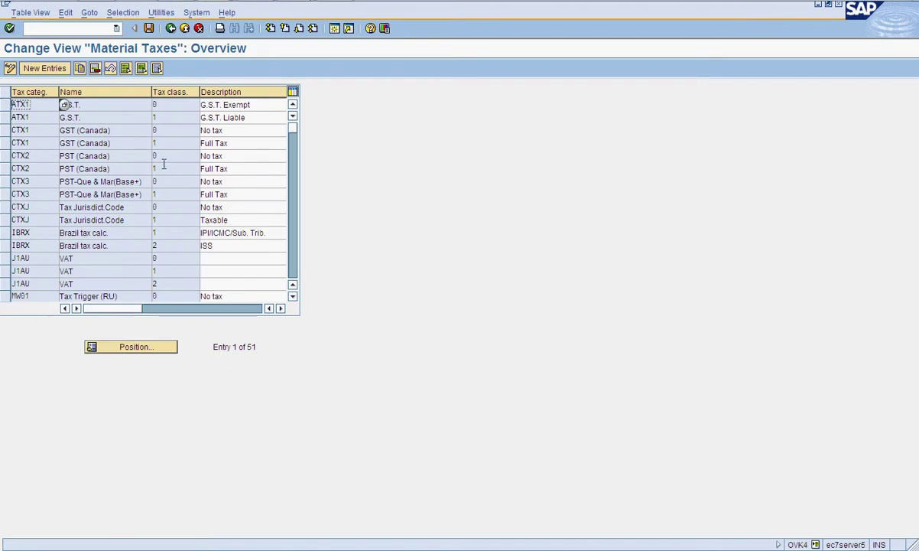
{"action": "left_click", "coordinate": [171, 29]}
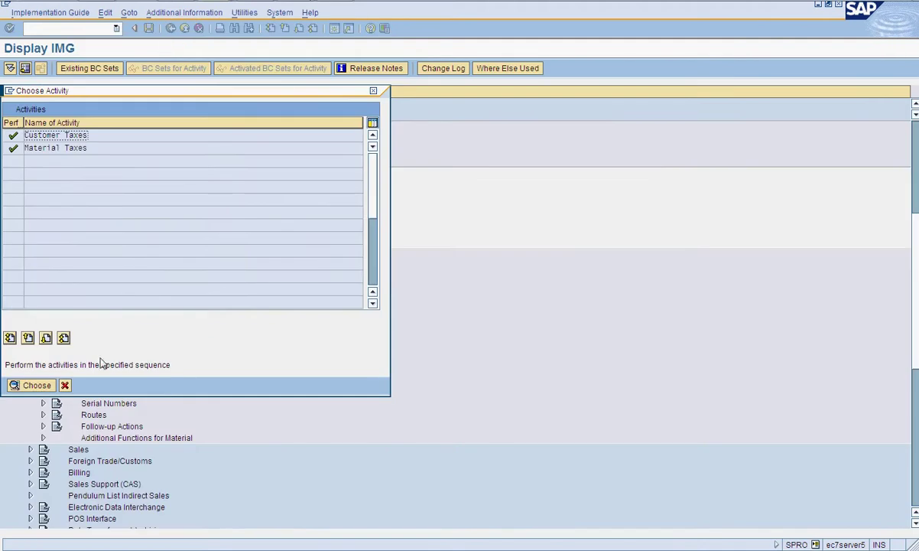
- Close the activity list, collapse the Taxes node and expand the Free Goods node under Basic Functions
{"action": "left_click", "coordinate": [64, 385]}
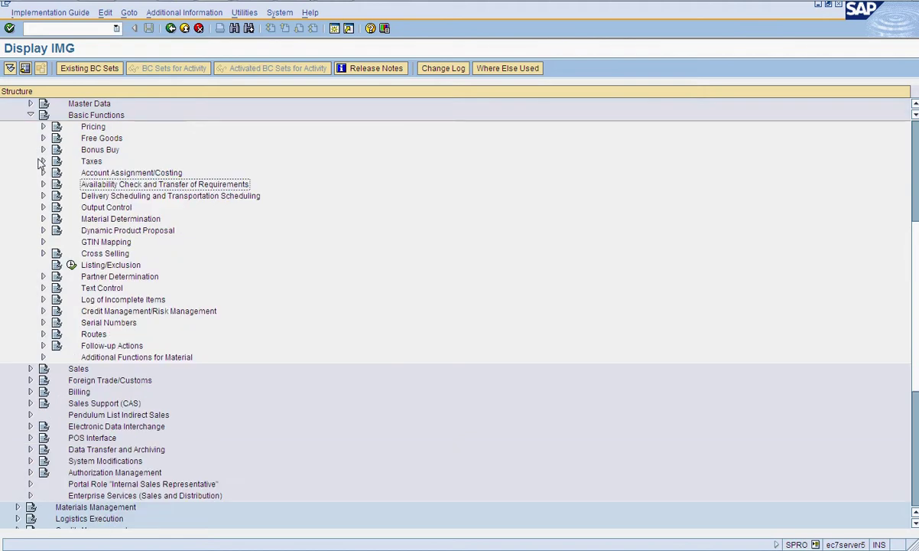
{"action": "left_click", "coordinate": [43, 161]}
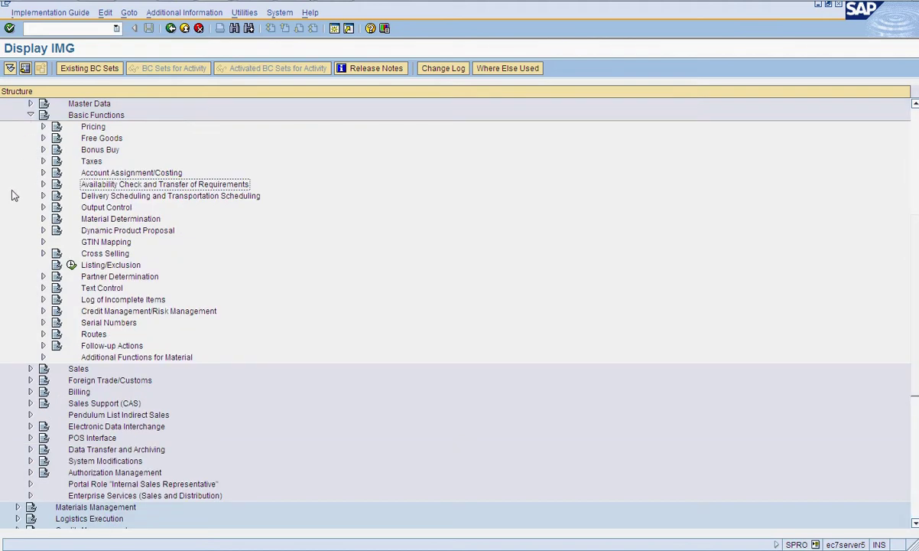
{"action": "left_click", "coordinate": [43, 138]}
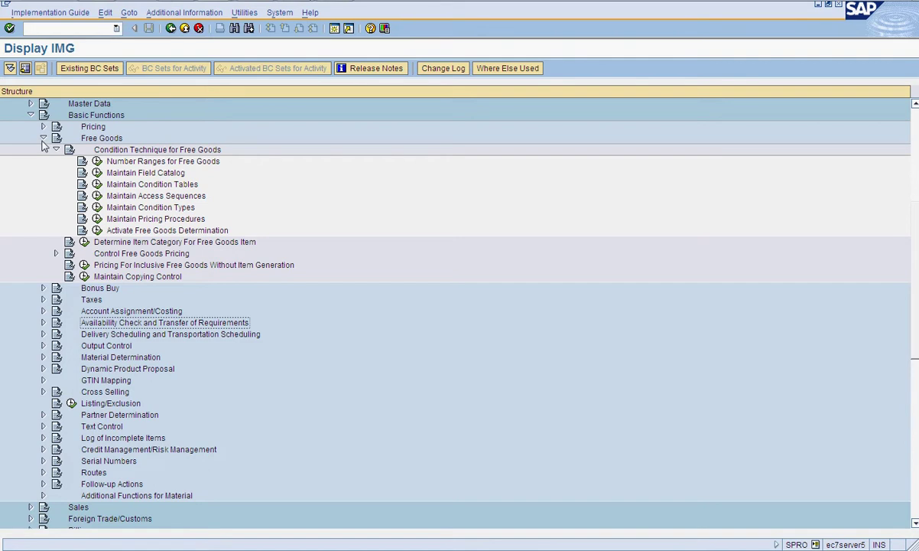
- Switch to the Book1 workbook in Microsoft Excel
{"action": "left_click", "coordinate": [270, 12]}
{"action": "left_click", "coordinate": [279, 39]}
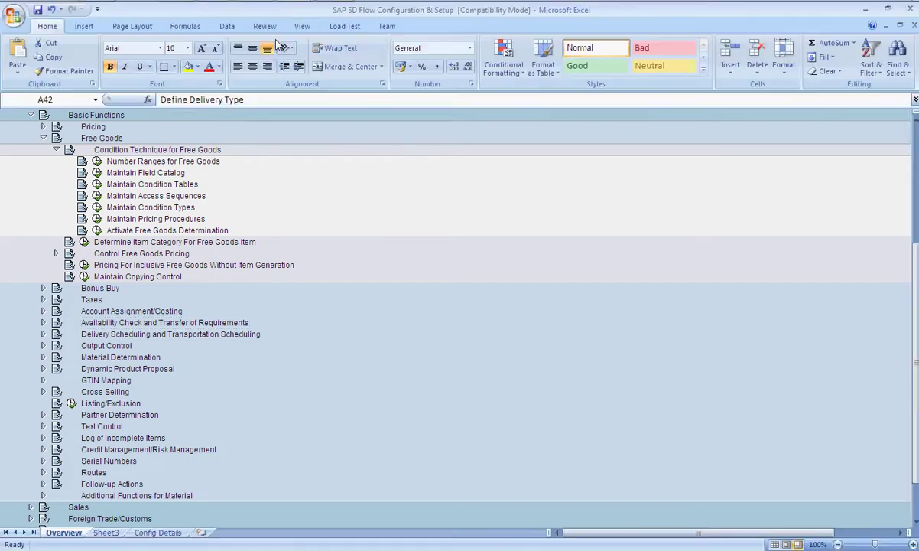
{"action": "left_click", "coordinate": [287, 7]}
{"action": "left_click", "coordinate": [291, 15]}
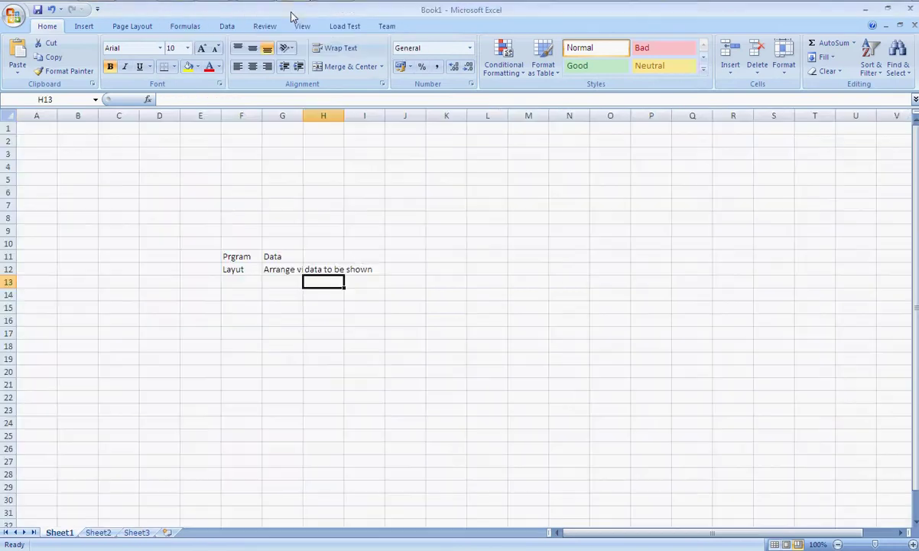
- Enter a Free Goods example in row 21: "Free Goods" in G21, 10 in I21, "buy" in J21, 9 in K21 and "pay" in L21
{"action": "left_click", "coordinate": [300, 383]}
{"action": "type", "text": "F"}
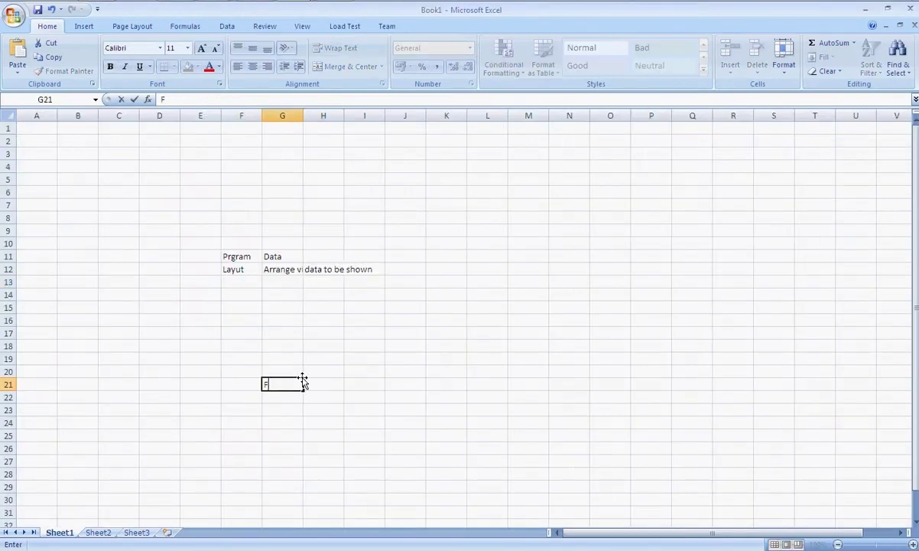
{"action": "type", "text": "ree Goods"}
{"action": "key", "text": "Tab"}
{"action": "key", "text": "Tab"}
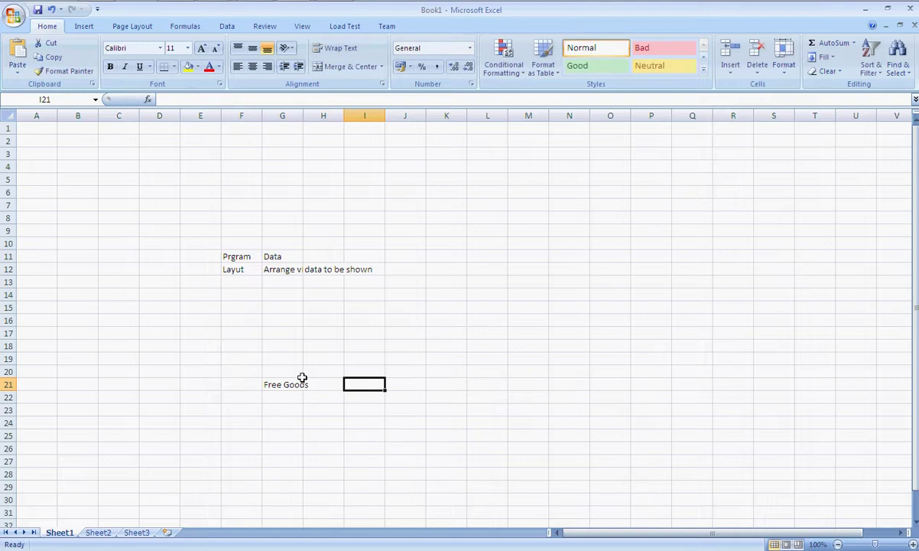
{"action": "type", "text": "10"}
{"action": "key", "text": "Tab"}
{"action": "type", "text": "buy"}
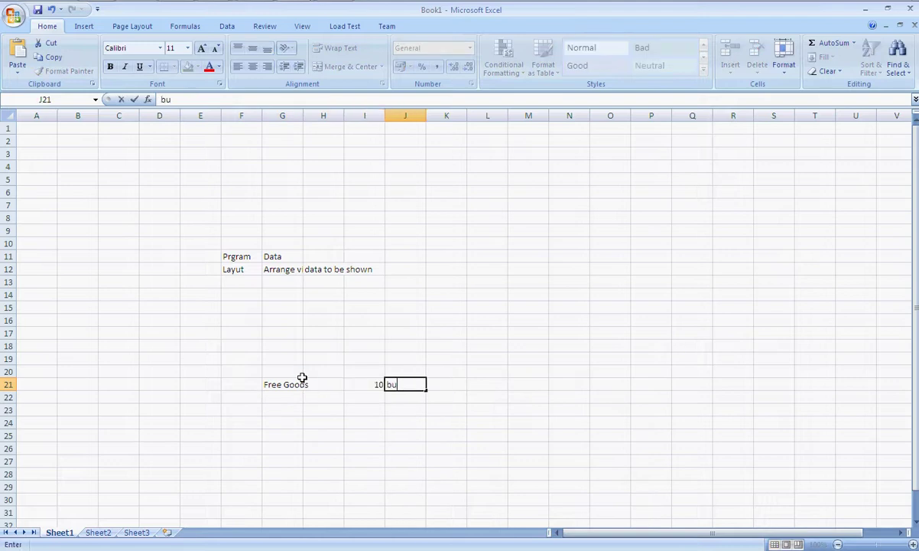
{"action": "key", "text": "Tab"}
{"action": "type", "text": "9"}
{"action": "key", "text": "Tab"}
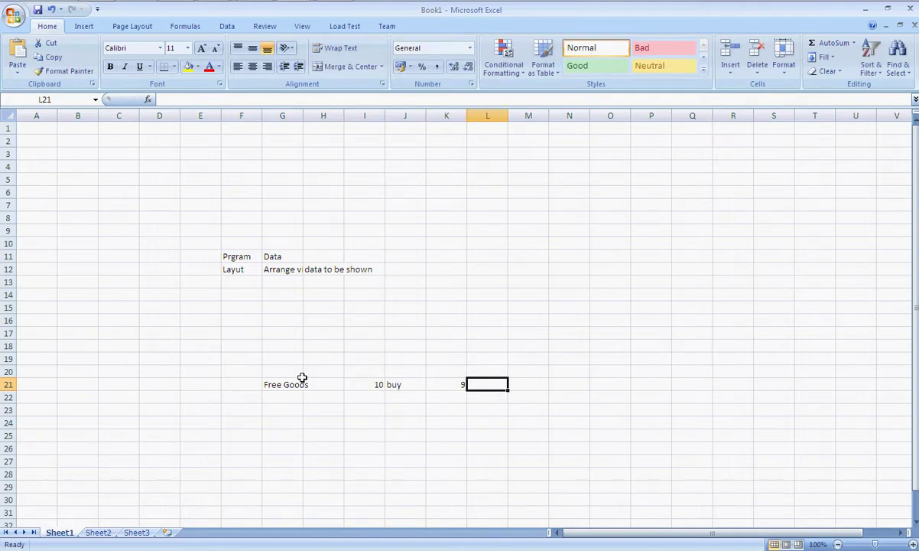
{"action": "type", "text": "pay"}
{"action": "key", "text": "Return"}
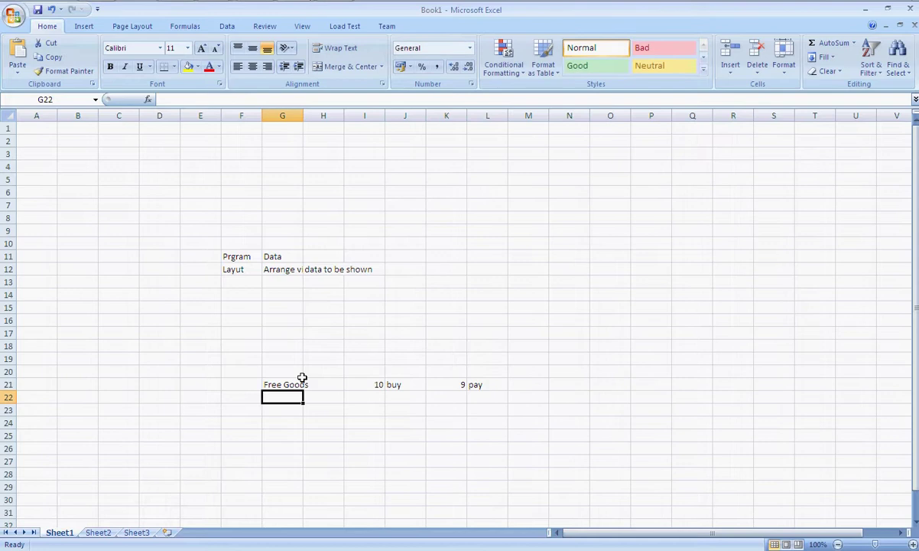
- Enter a Bonus Buy example in row 22: "Bonus Buy" in G22, 10 in I22 and "buy & Pay" in J22
{"action": "type", "text": "Bon"}
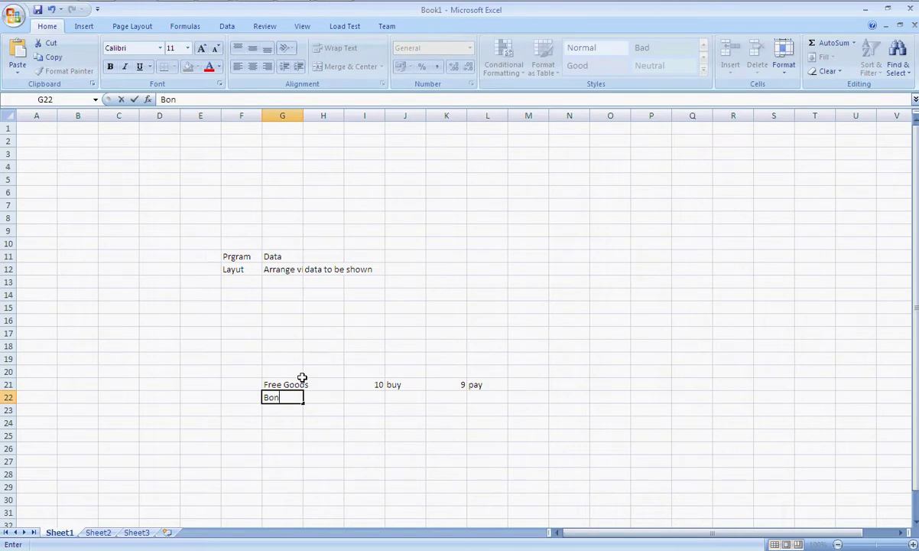
{"action": "type", "text": "us Buy"}
{"action": "key", "text": "Tab"}
{"action": "key", "text": "Tab"}
{"action": "type", "text": "1"}
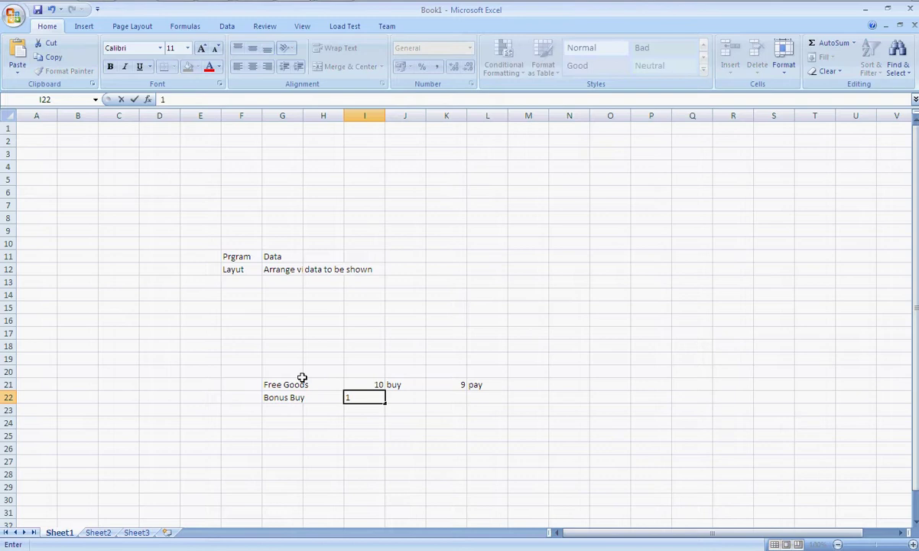
{"action": "type", "text": "0"}
{"action": "key", "text": "Tab"}
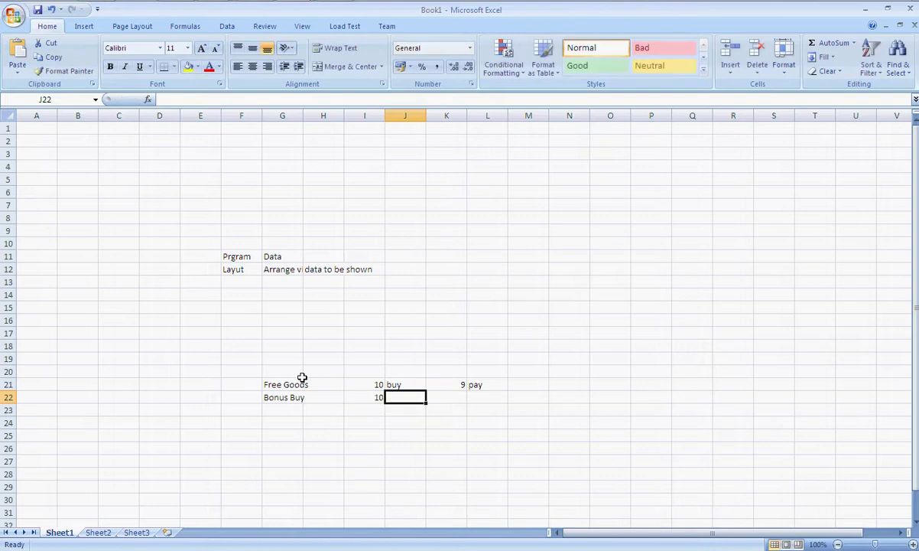
{"action": "type", "text": "buy &"}
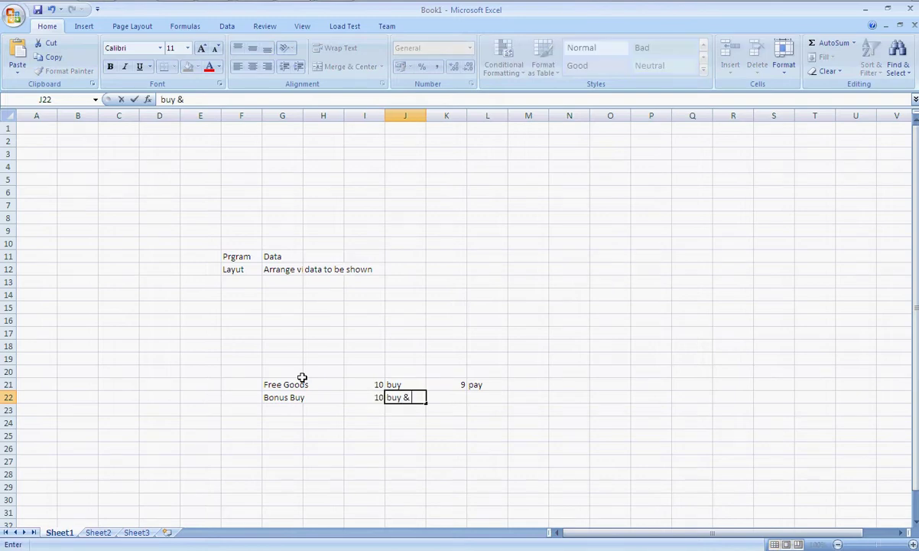
{"action": "type", "text": " Pay"}
{"action": "key", "text": "Tab"}
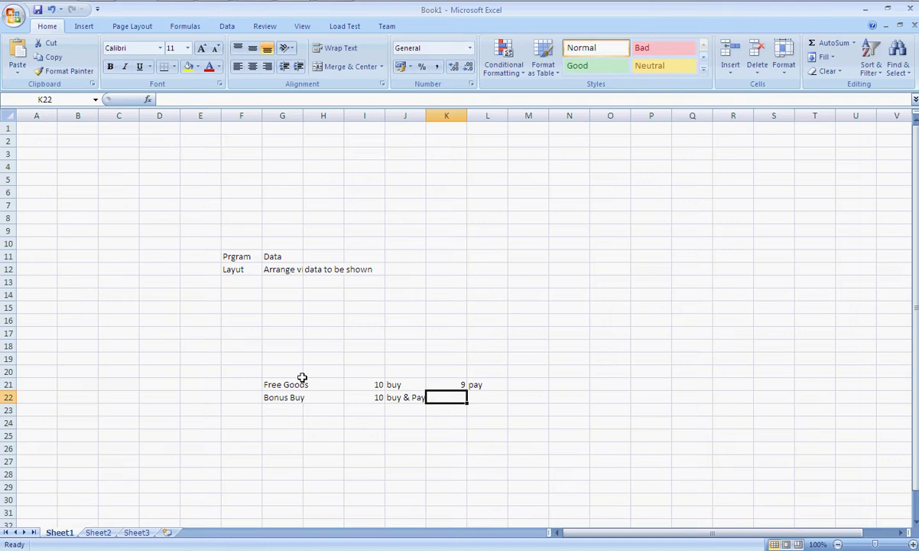
- Change the Bonus Buy quantity in I22 to 10+1
{"action": "key", "text": "Left"}
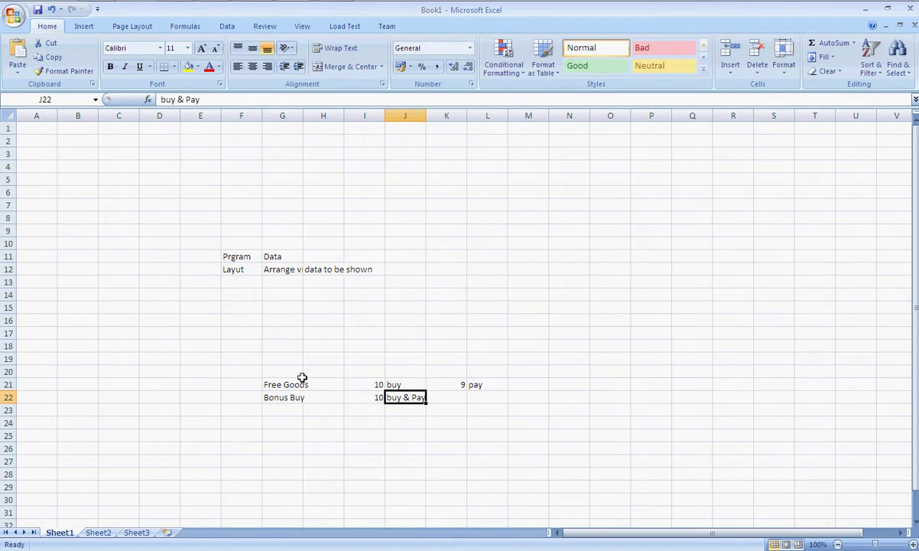
{"action": "key", "text": "Left"}
{"action": "type", "text": "1"}
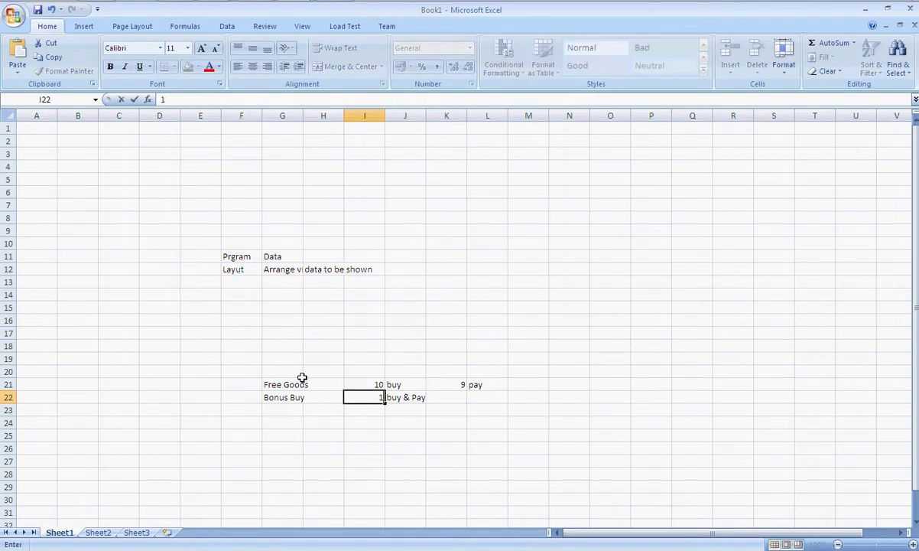
{"action": "type", "text": "0+1"}
{"action": "key", "text": "BackSpace"}
{"action": "type", "text": "0+1"}
{"action": "key", "text": "Right"}
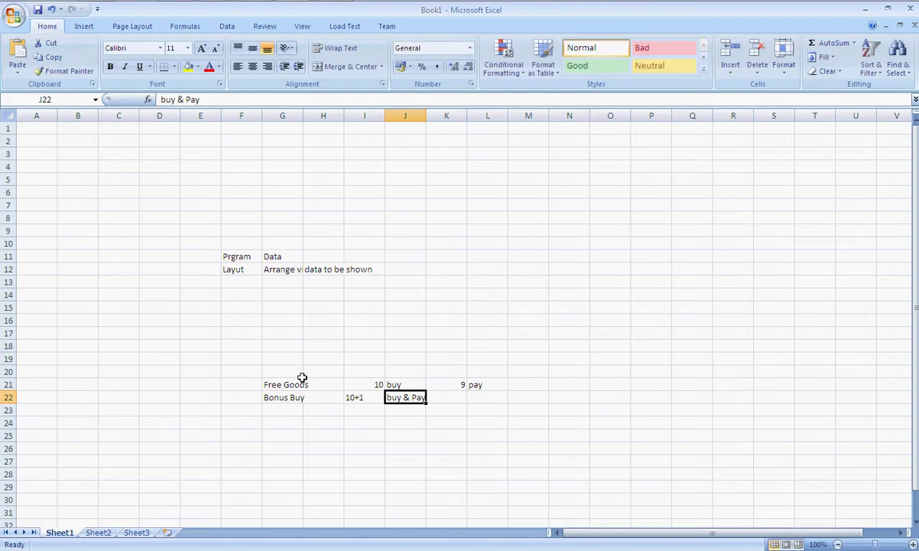
- Set the Bonus Buy quantity in I22 to 10 and the text in J22 to "buy"
{"action": "key", "text": "Left"}
{"action": "type", "text": "10"}
{"action": "key", "text": "Right"}
{"action": "type", "text": "buy"}
{"action": "key", "text": "Right"}
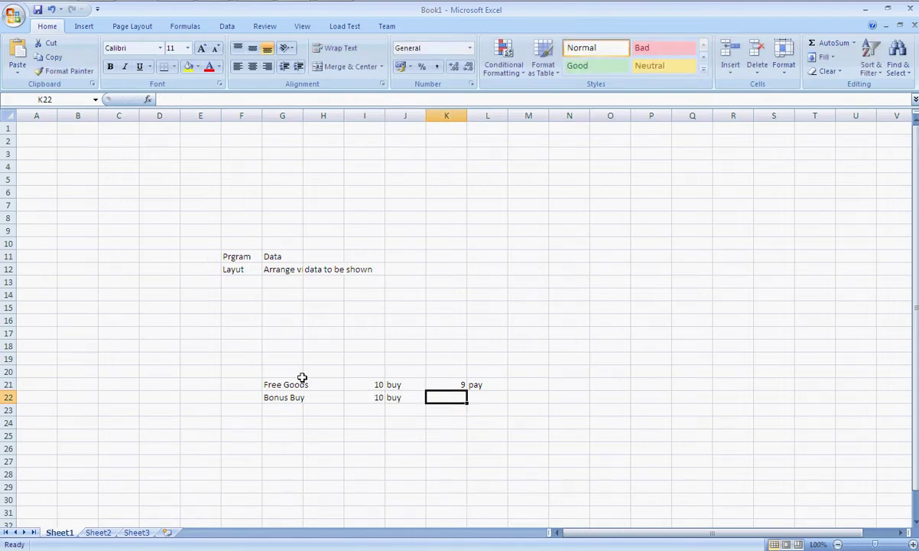
- Complete the Bonus Buy row with 10 in K22, "pay" in L22 and "1 extra" in M22
{"action": "type", "text": "10"}
{"action": "key", "text": "Right"}
{"action": "type", "text": "pay"}
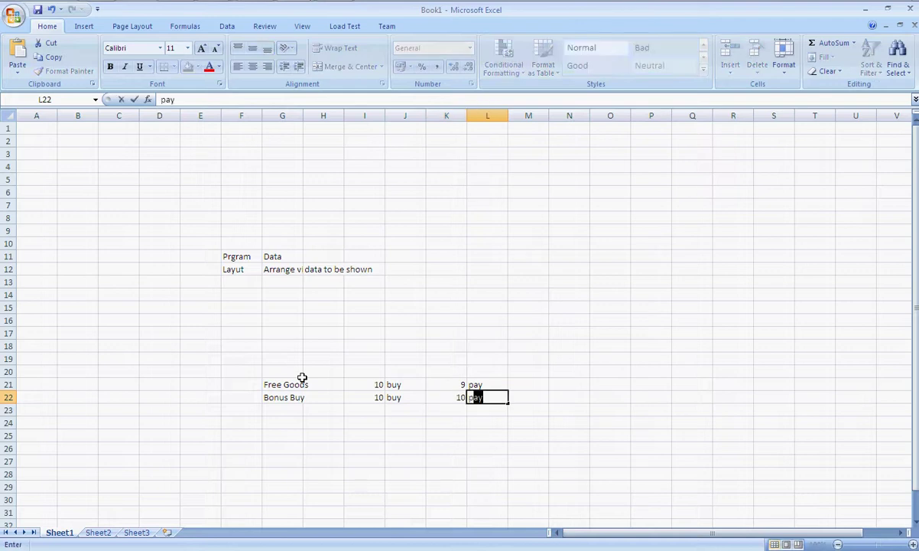
{"action": "key", "text": "Right"}
{"action": "type", "text": "1 e"}
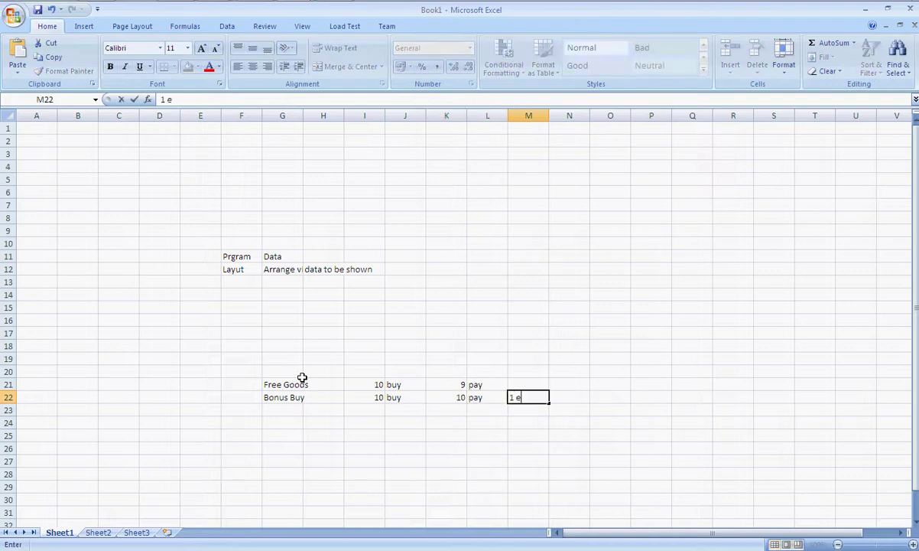
{"action": "type", "text": "xtra"}
{"action": "key", "text": "Return"}
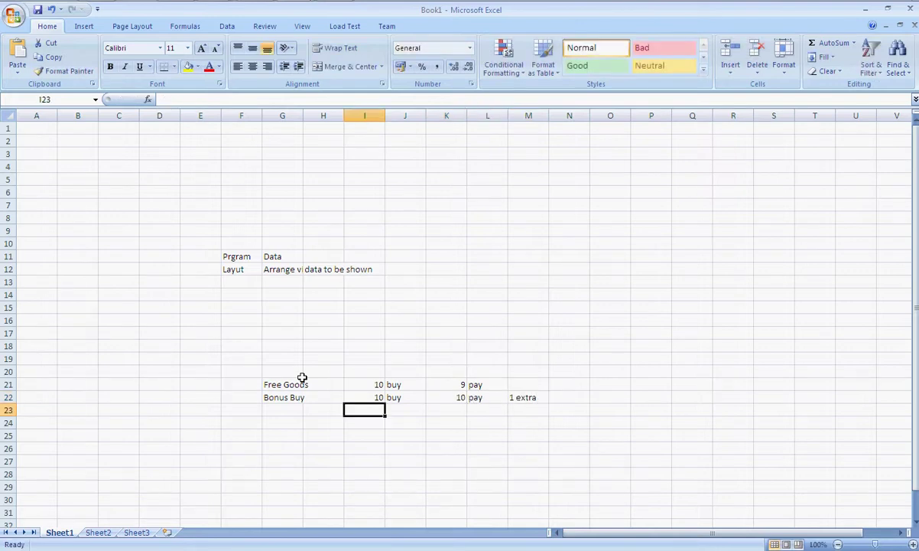
- Switch to SAP, review the control data of free goods procedure NA0001 under Maintain Pricing Procedures, and return to the IMG
{"action": "key", "text": "alt+Tab"}
{"action": "key", "text": "alt+Tab"}
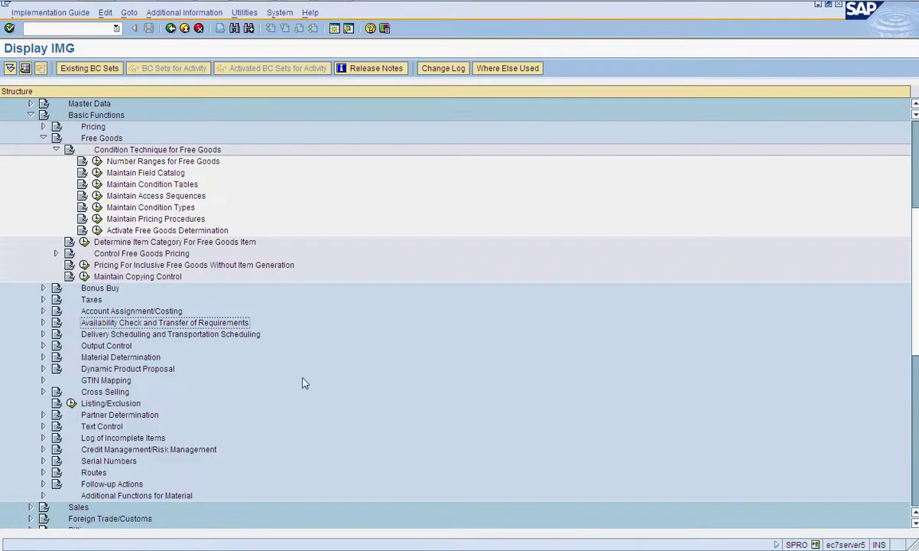
{"action": "left_click", "coordinate": [98, 219]}
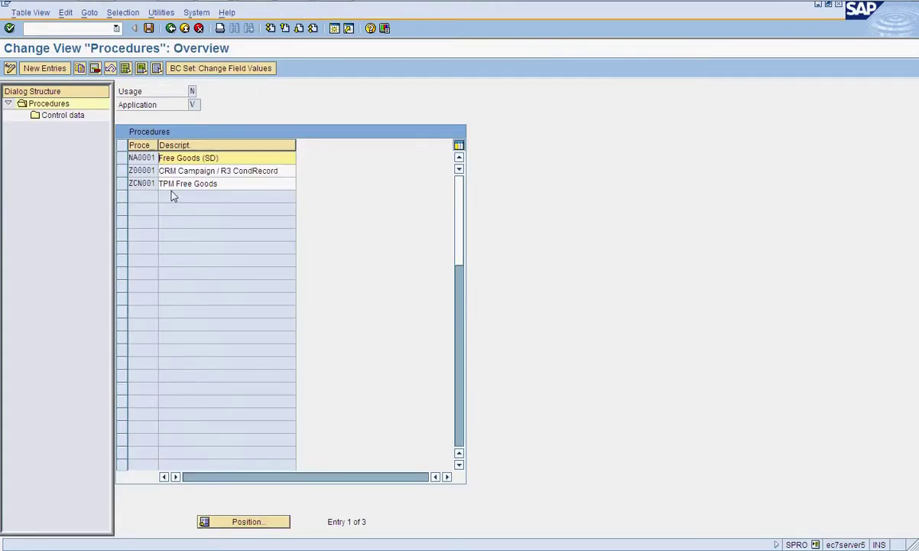
{"action": "left_click", "coordinate": [123, 159]}
{"action": "double_click", "coordinate": [71, 118]}
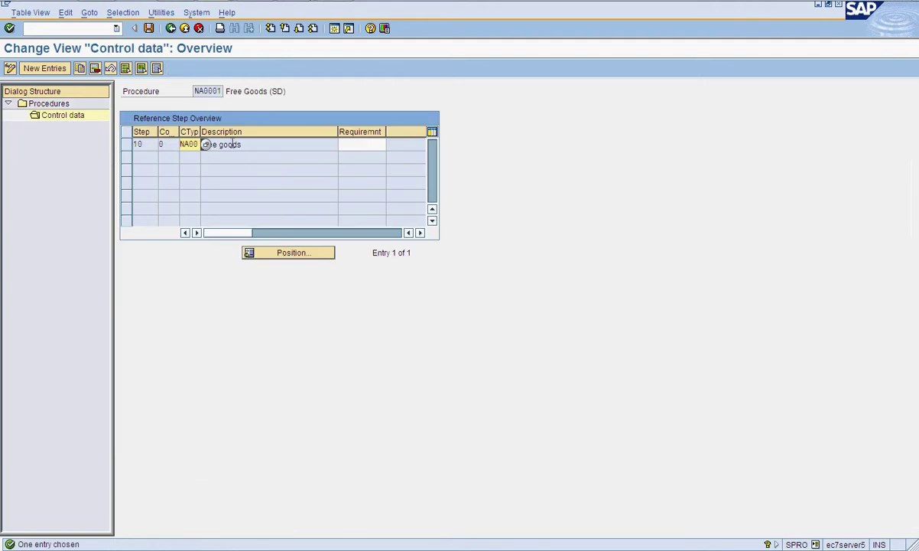
{"action": "left_click", "coordinate": [170, 29]}
{"action": "left_click", "coordinate": [171, 29]}
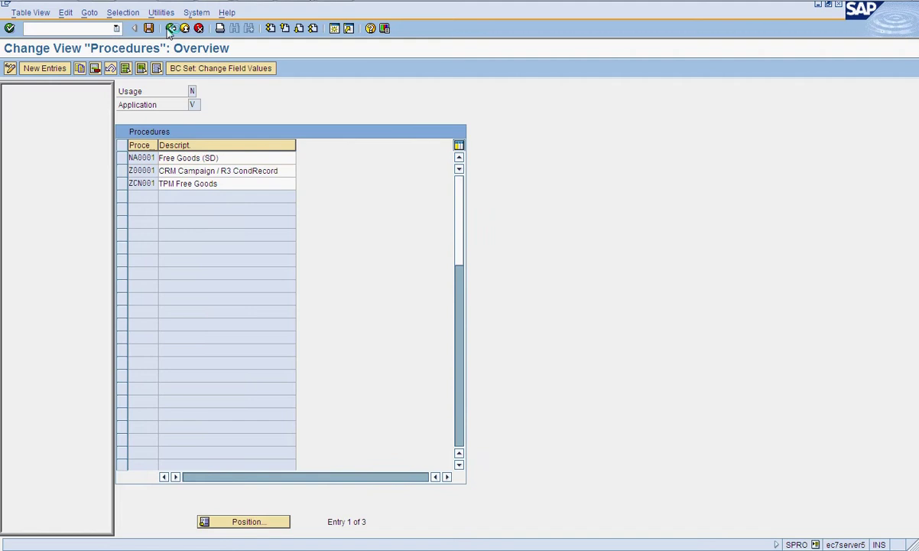
- Check the Activate Free Goods Determination entries and open Maintain Pricing Schema under Bonus Buy
{"action": "left_click", "coordinate": [97, 230]}
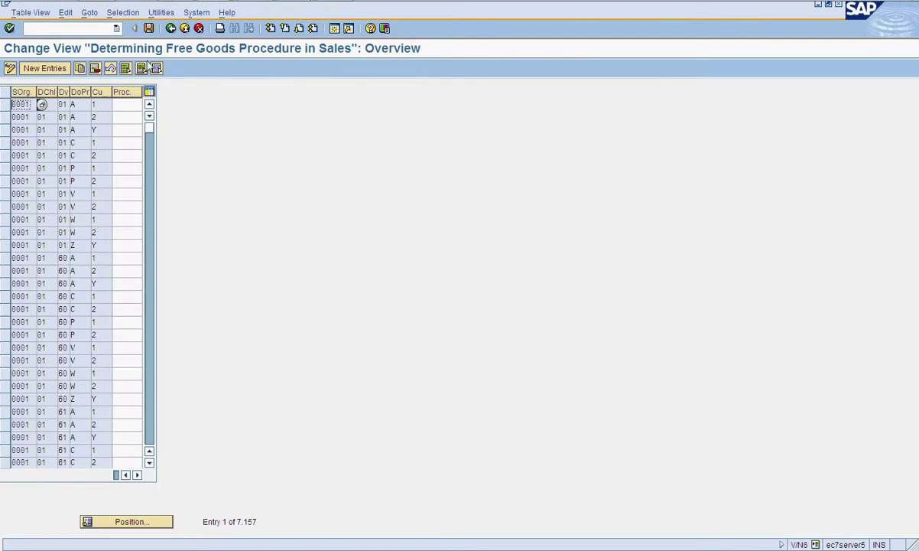
{"action": "left_click", "coordinate": [171, 29]}
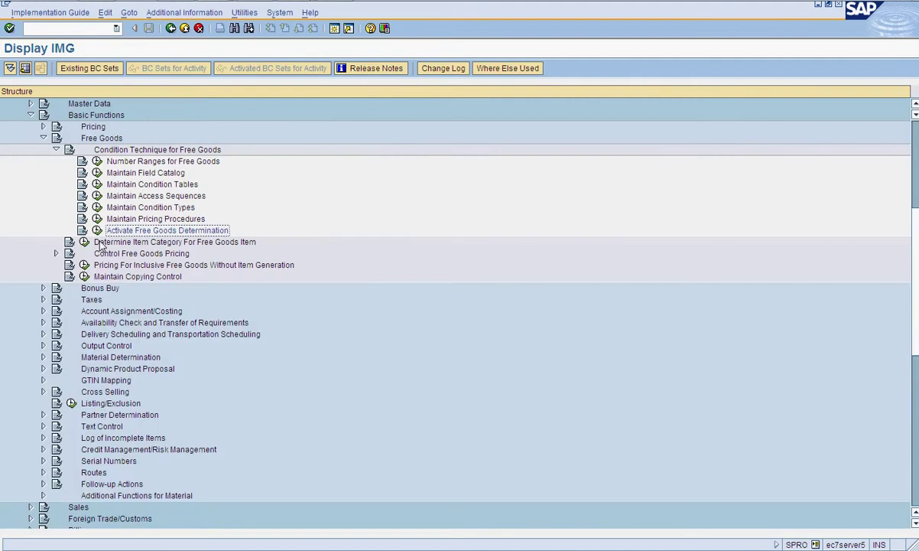
{"action": "left_click", "coordinate": [43, 287]}
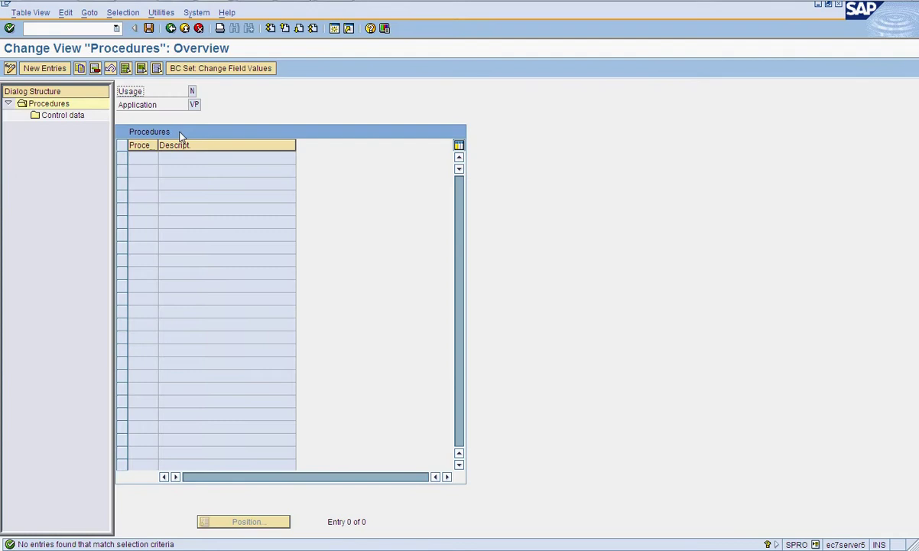
- Switch to the Book1 workbook in Excel and add NA000 in N21 and Na00 in O21 to the Free Goods row
{"action": "key", "text": "alt+Tab"}
{"action": "left_click", "coordinate": [581, 382]}
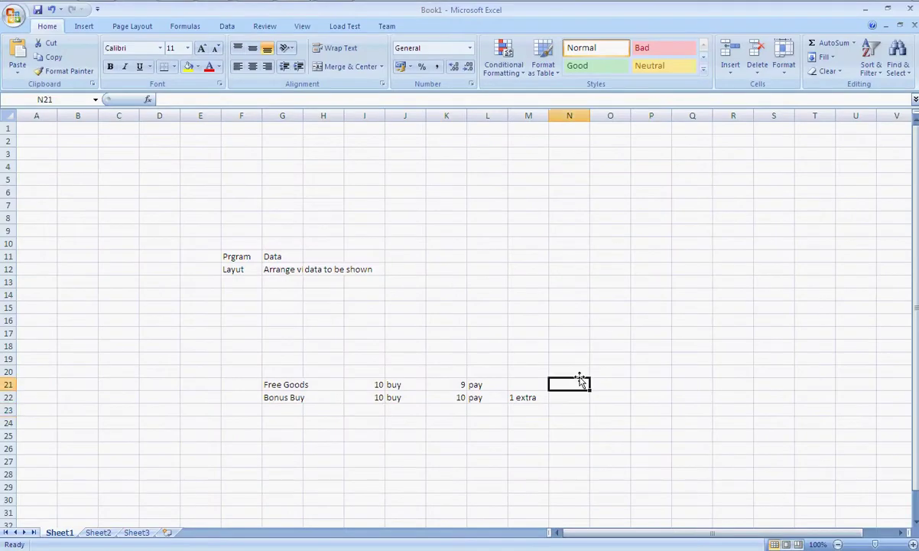
{"action": "type", "text": "Names"}
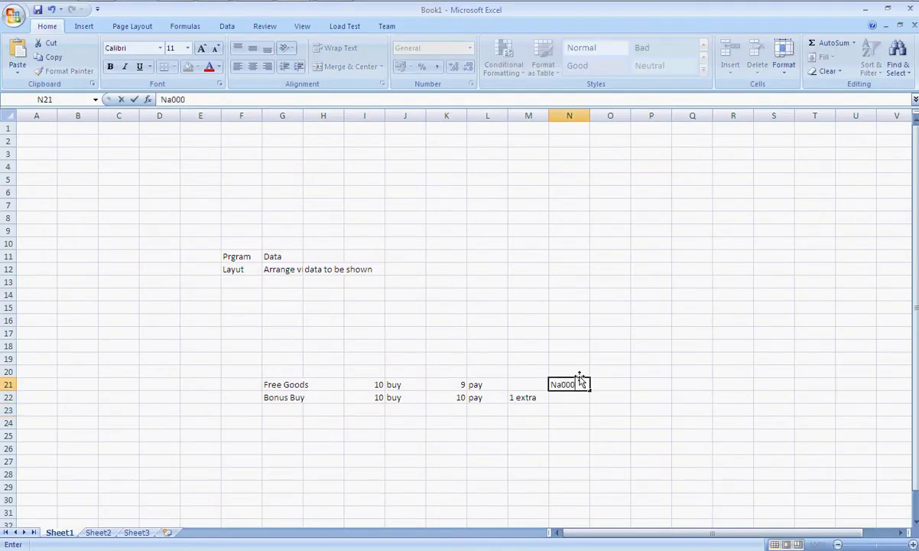
{"action": "key", "text": "BackSpace"}
{"action": "key", "text": "BackSpace"}
{"action": "key", "text": "BackSpace"}
{"action": "key", "text": "BackSpace"}
{"action": "type", "text": "A000"}
{"action": "key", "text": "Tab"}
{"action": "type", "text": "Na"}
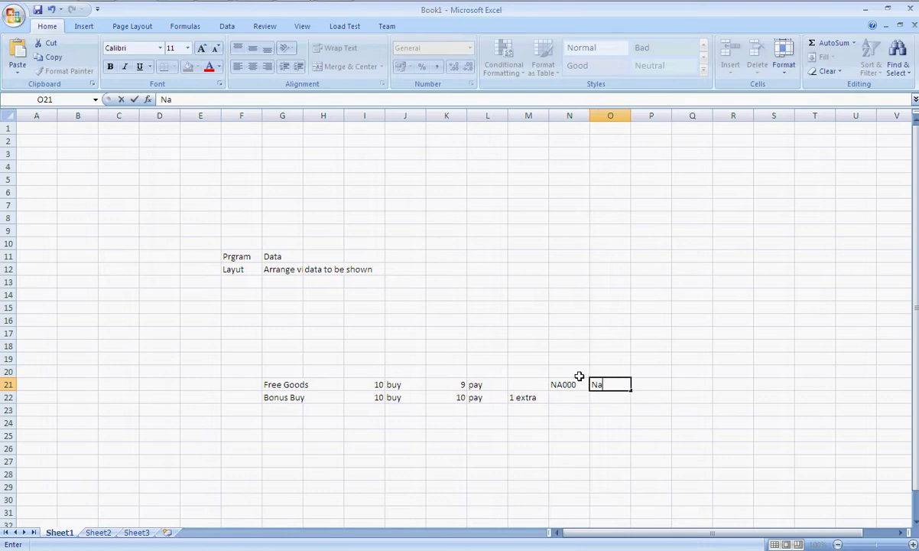
{"action": "type", "text": "00"}
{"action": "key", "text": "Return"}
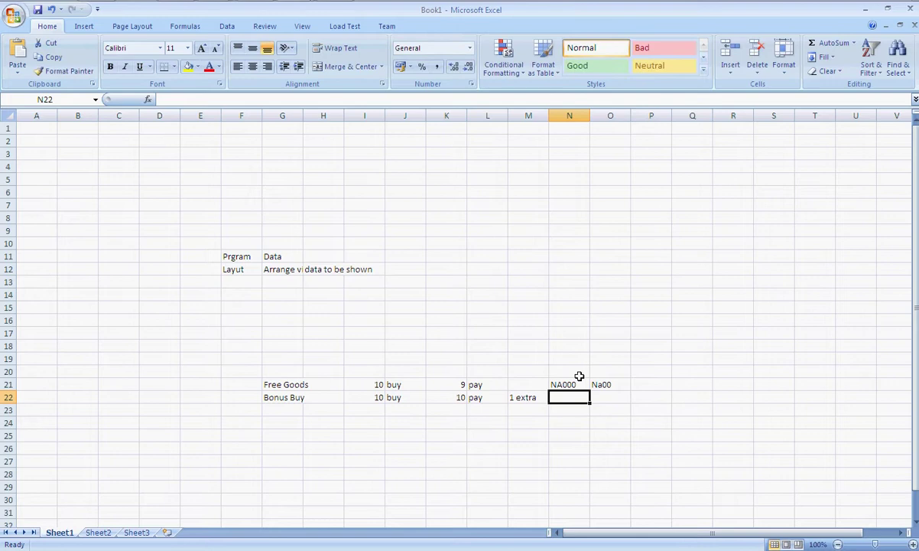
- Add BA0000 in N22 and BA00 in O22 to the Bonus Buy row
{"action": "type", "text": "BA"}
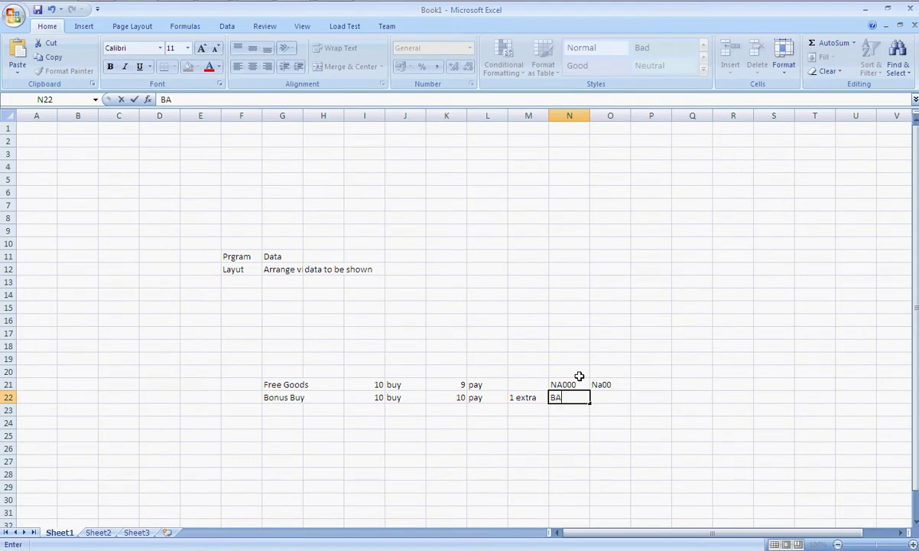
{"action": "type", "text": "000"}
{"action": "key", "text": "Tab"}
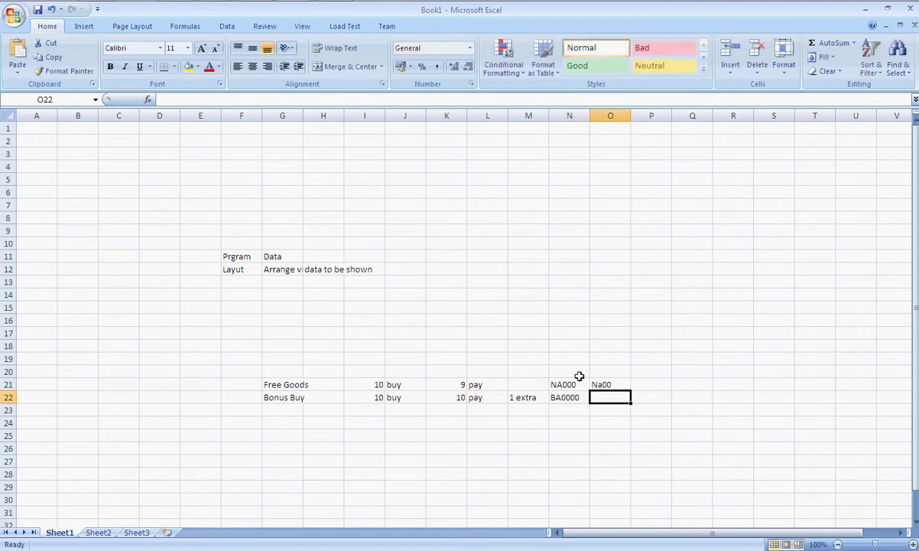
{"action": "type", "text": "BA00"}
{"action": "key", "text": "Tab"}
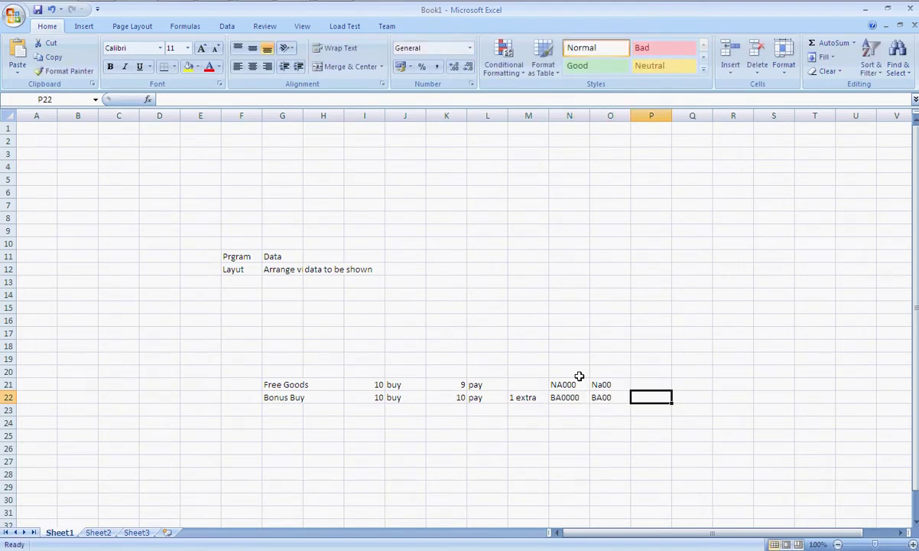
- Switch to SAP, check the Bonus buy schema field under Activation of Bonus Buy Determination, and return to the IMG
{"action": "key", "text": "alt+Tab"}
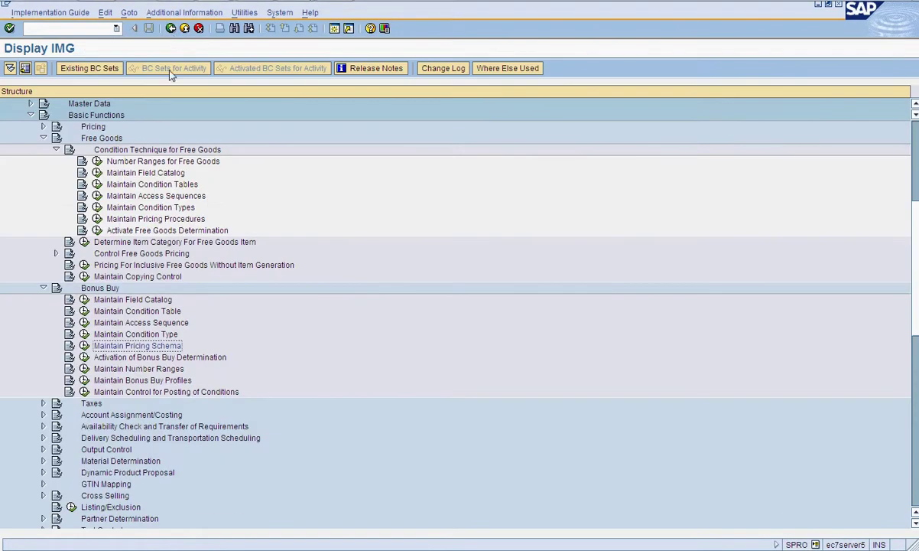
{"action": "left_click", "coordinate": [84, 357]}
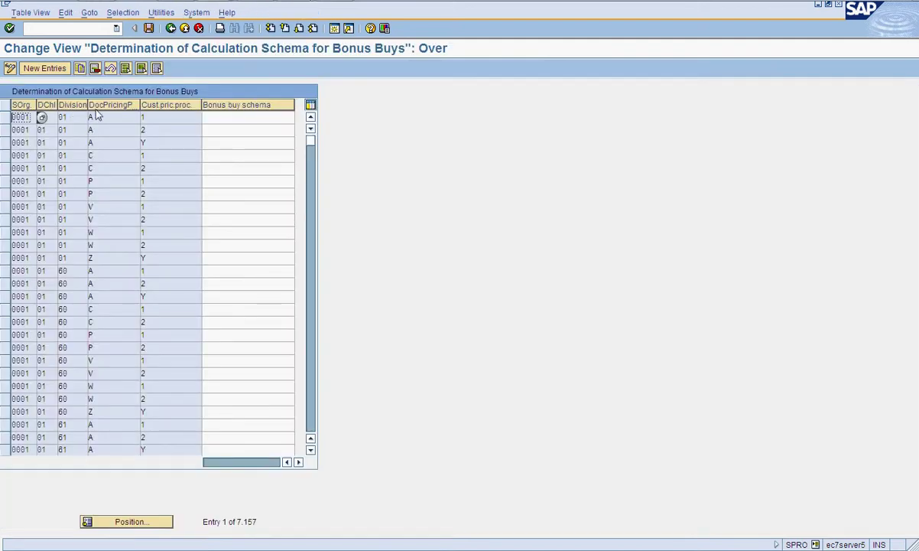
{"action": "left_click", "coordinate": [113, 117]}
{"action": "key", "text": "Tab"}
{"action": "left_click", "coordinate": [231, 117]}
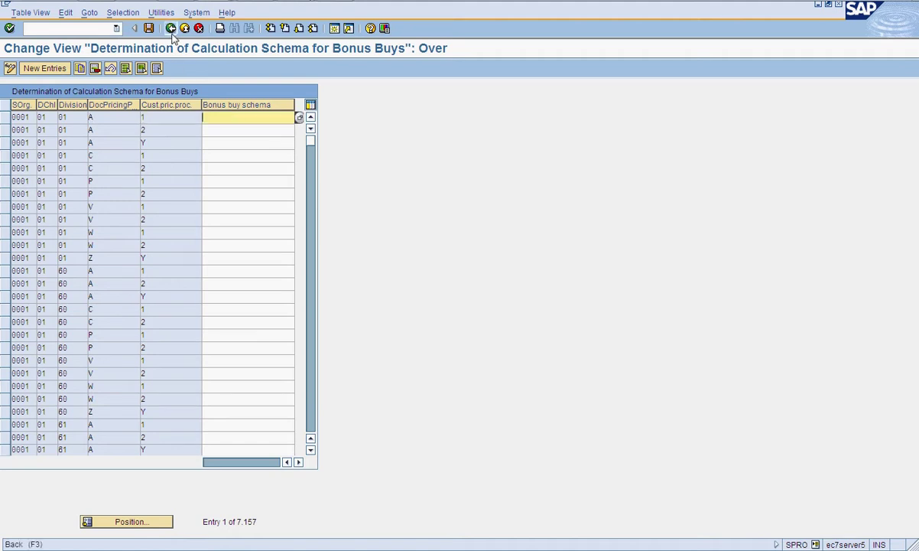
{"action": "left_click", "coordinate": [170, 28]}
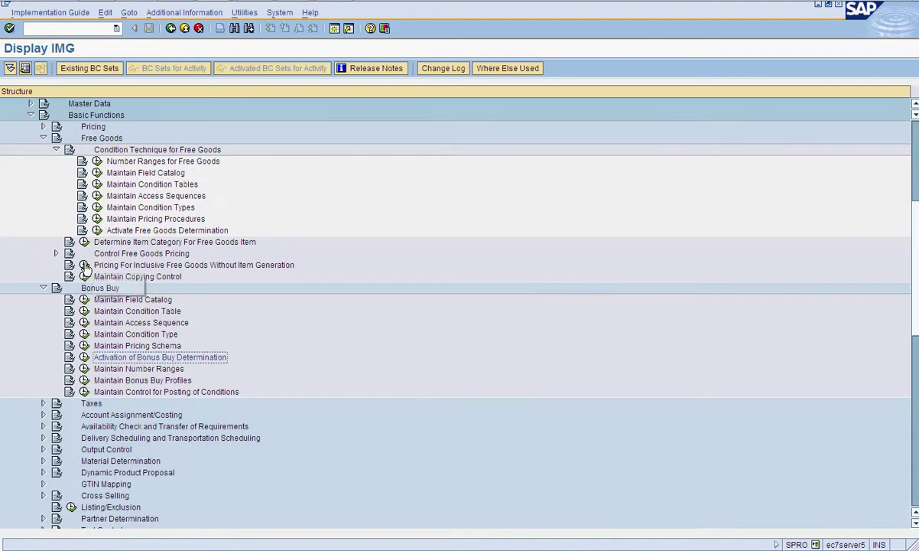
- Collapse the Free Goods and Bonus Buy nodes under Basic Functions
{"action": "left_click", "coordinate": [57, 148]}
{"action": "left_click", "coordinate": [43, 138]}
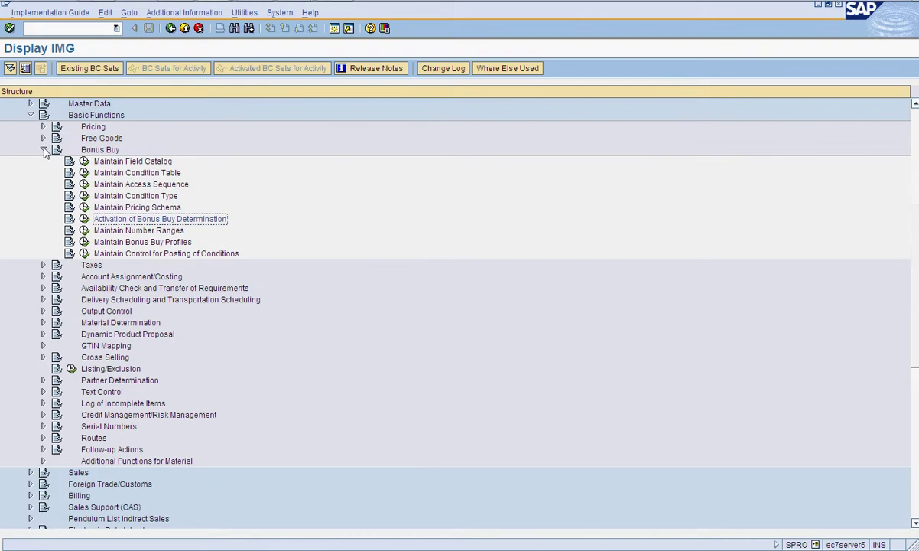
{"action": "left_click", "coordinate": [43, 149]}
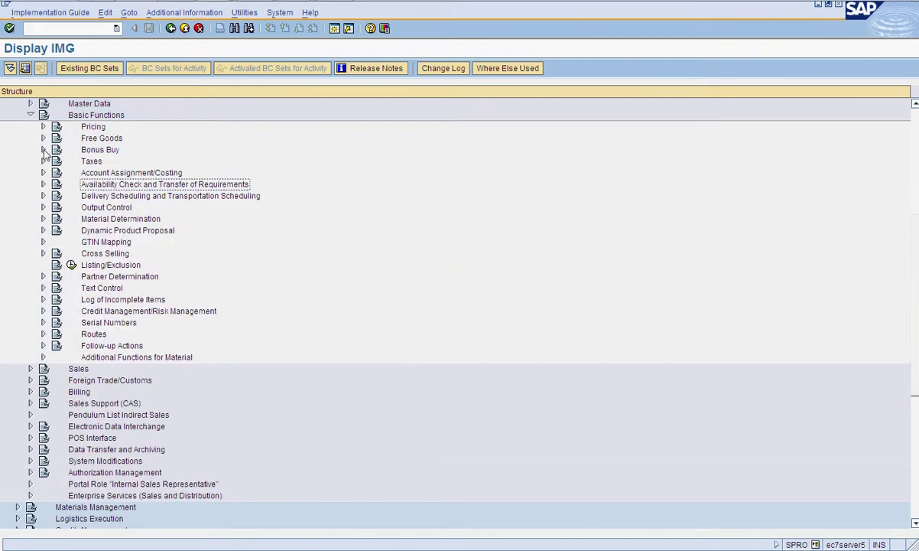
- Open Activate listing/exclusion by sales document type under Listing/Exclusion and display the available listing procedures for sales document type B1
{"action": "left_click", "coordinate": [71, 264]}
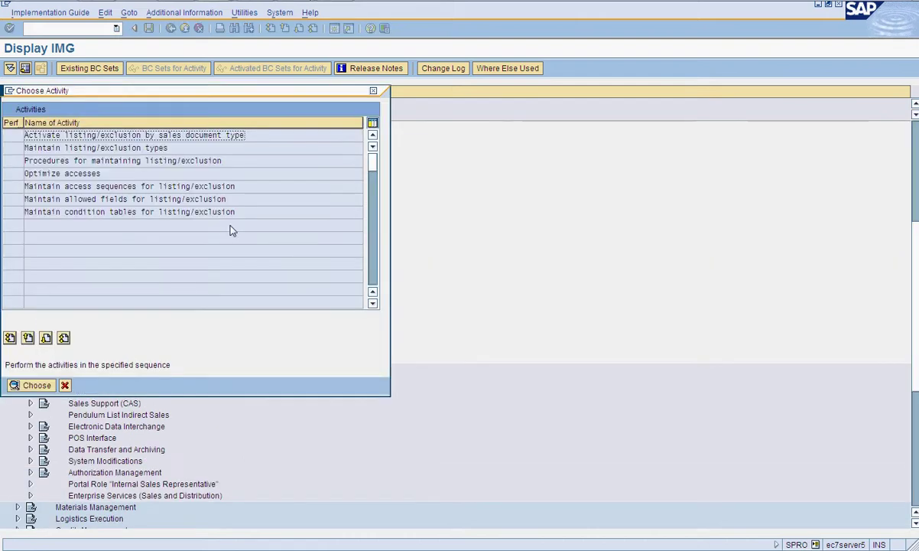
{"action": "double_click", "coordinate": [174, 136]}
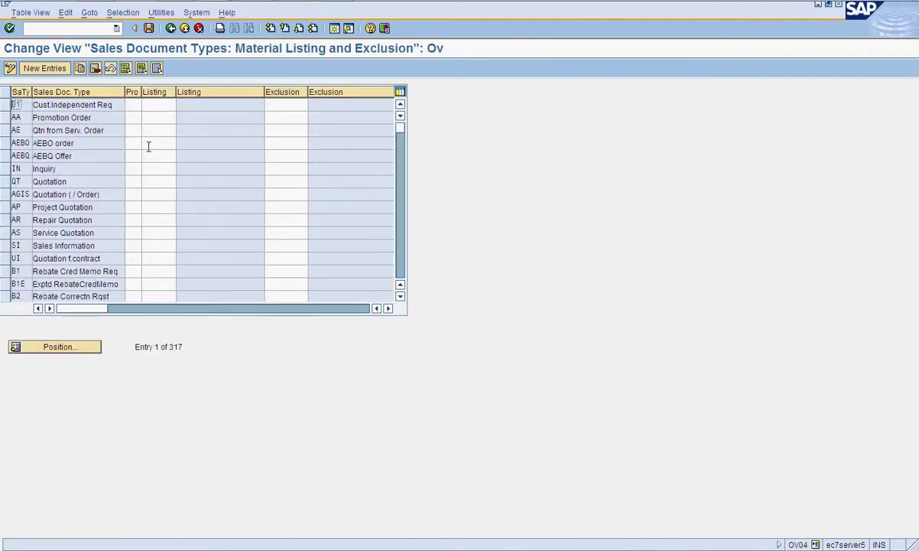
{"action": "left_click", "coordinate": [156, 273]}
{"action": "left_click", "coordinate": [180, 271]}
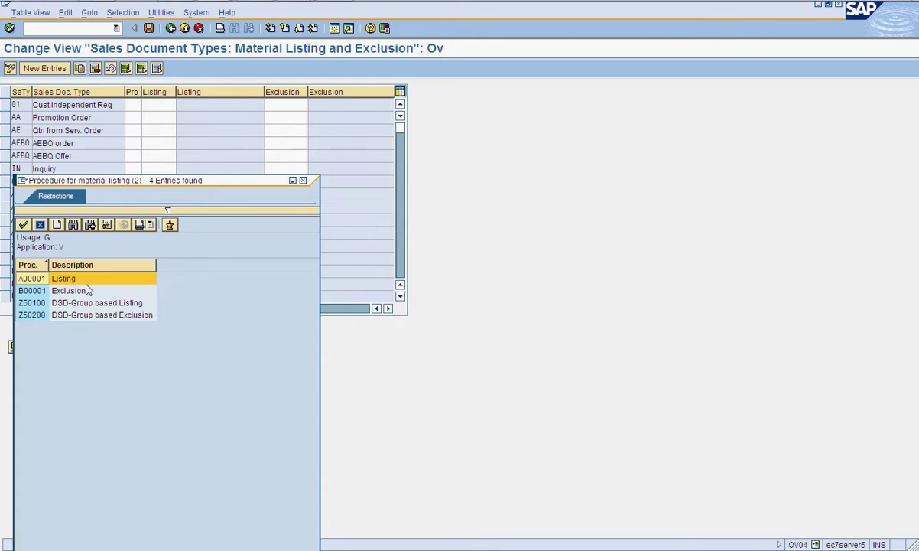
- Close the listing procedure list, examine the Listing condition type A001 under Maintain listing/exclusion types, and return to the activity list
{"action": "left_click", "coordinate": [304, 181]}
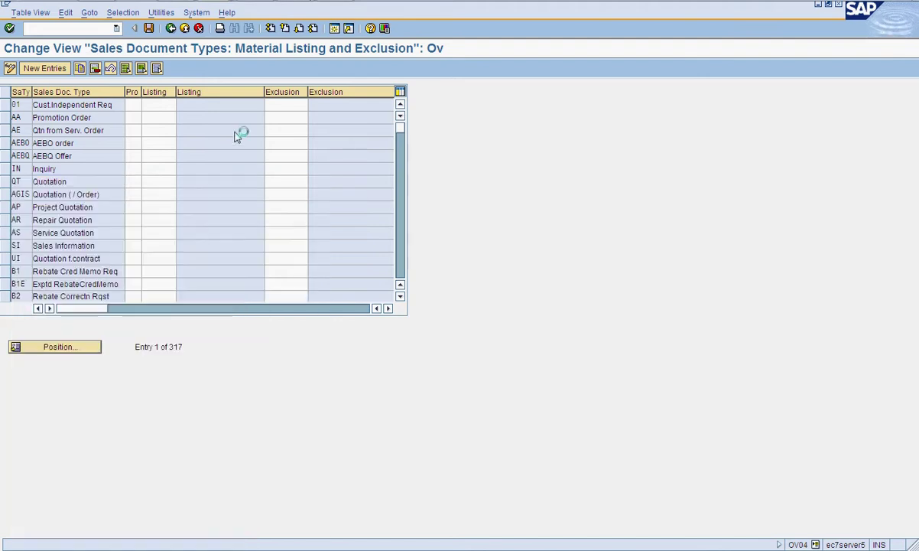
{"action": "left_click", "coordinate": [171, 29]}
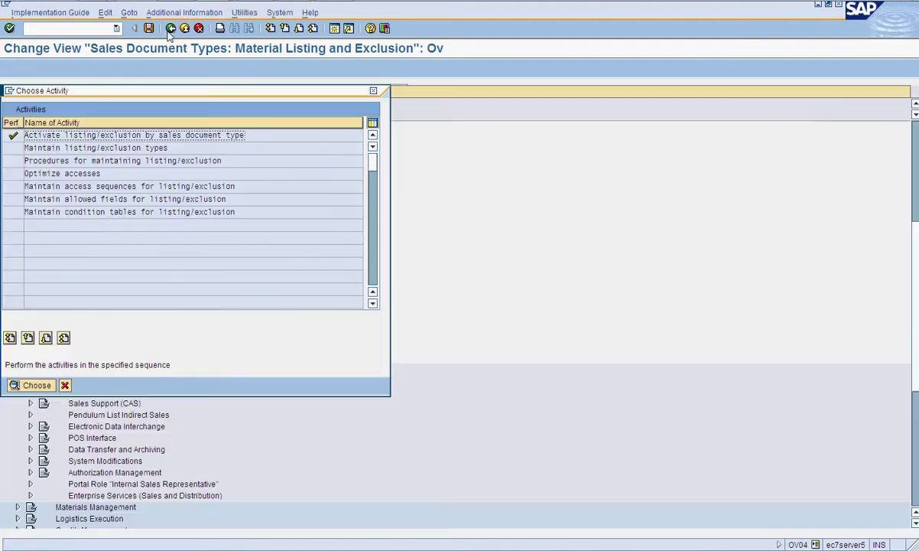
{"action": "double_click", "coordinate": [156, 148]}
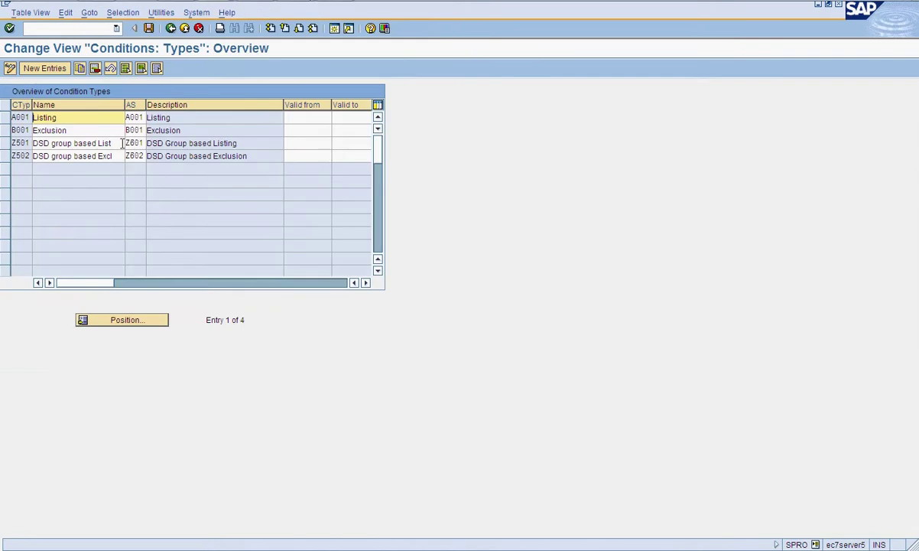
{"action": "left_click", "coordinate": [28, 117]}
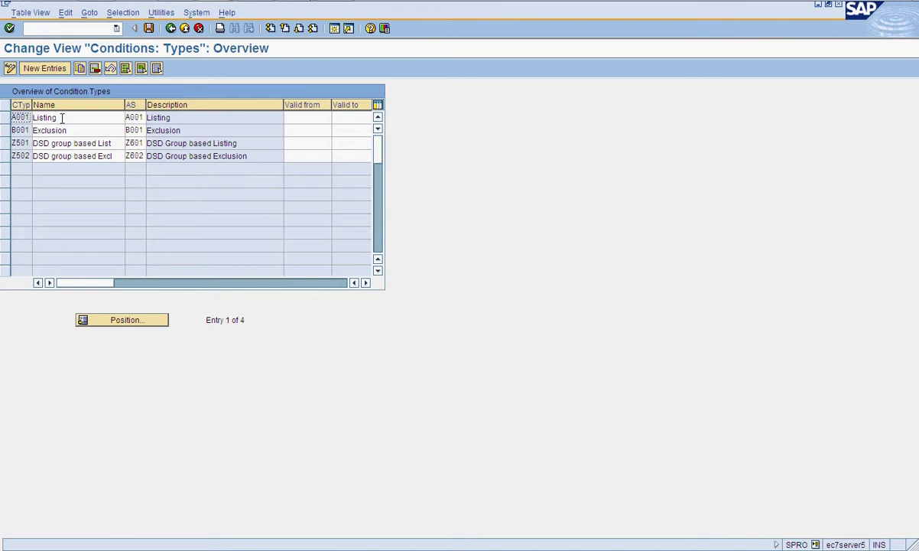
{"action": "left_click", "coordinate": [62, 118]}
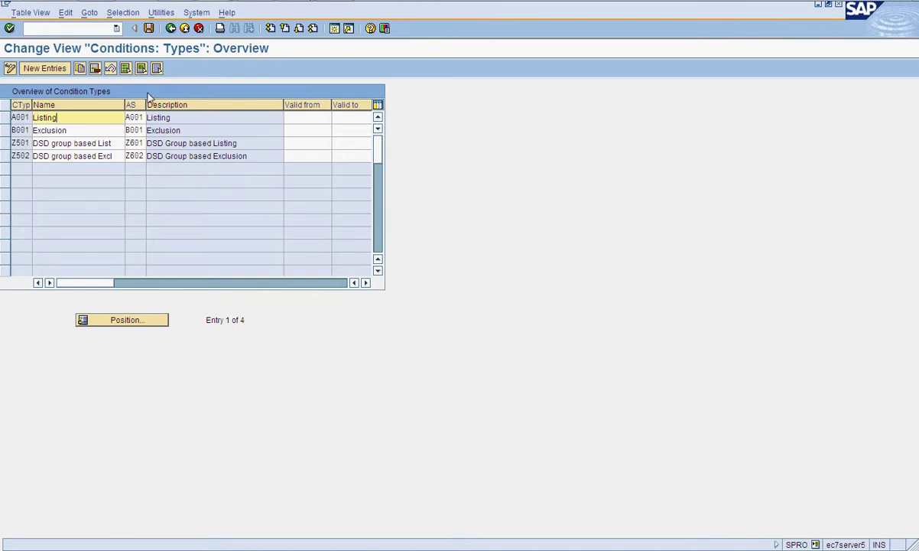
{"action": "left_click", "coordinate": [171, 28]}
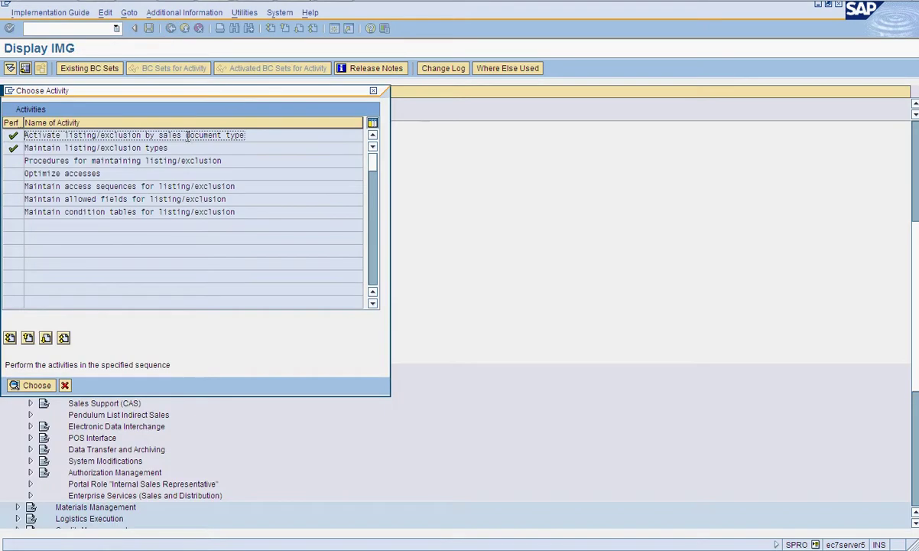
- Reopen Activate listing/exclusion by sales document type, locate sales document type ZBOR, and assign listing procedure A00001 to it
{"action": "double_click", "coordinate": [186, 137]}
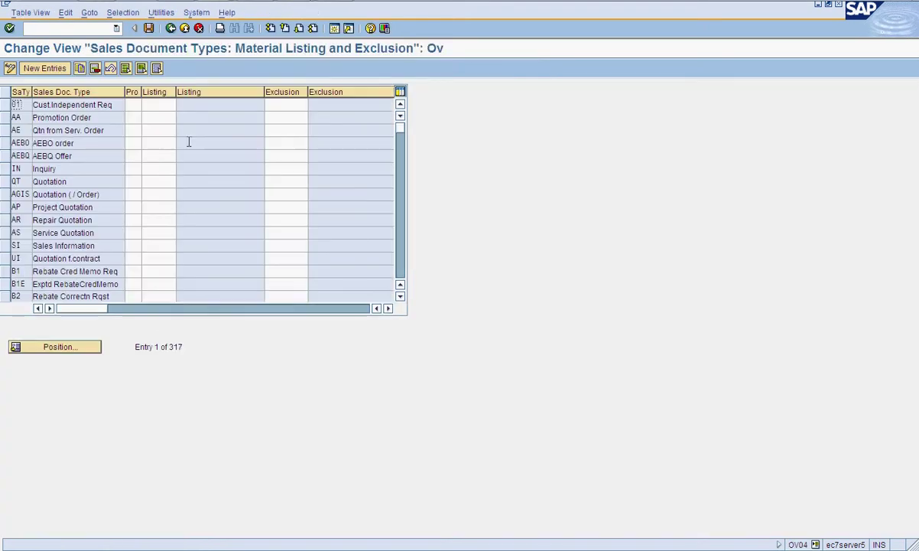
{"action": "left_click", "coordinate": [60, 348]}
{"action": "type", "text": "zb"}
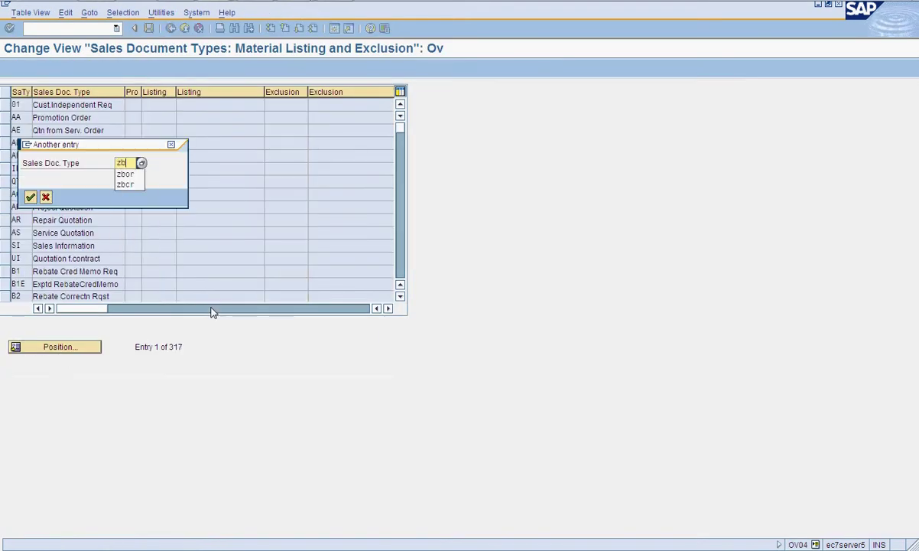
{"action": "type", "text": "or"}
{"action": "key", "text": "Return"}
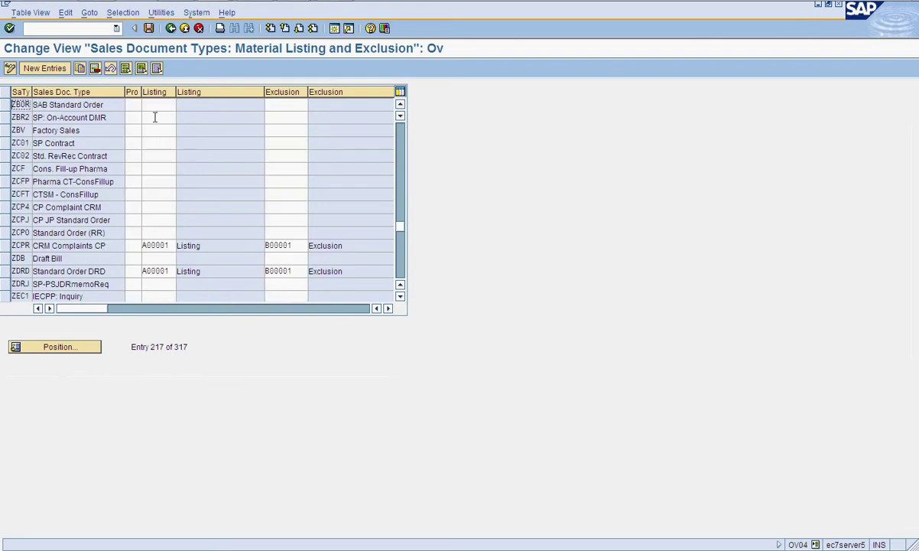
{"action": "left_click", "coordinate": [154, 106]}
{"action": "left_click", "coordinate": [181, 104]}
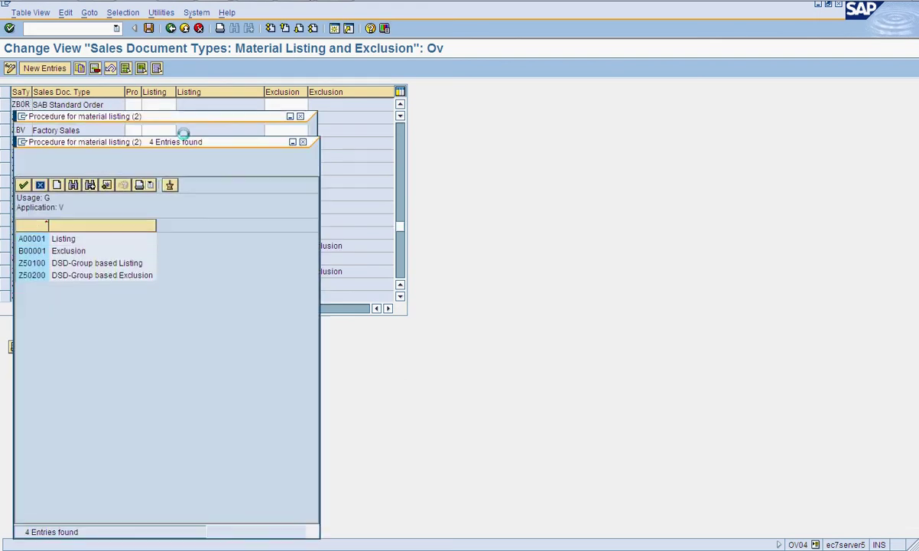
{"action": "double_click", "coordinate": [98, 241]}
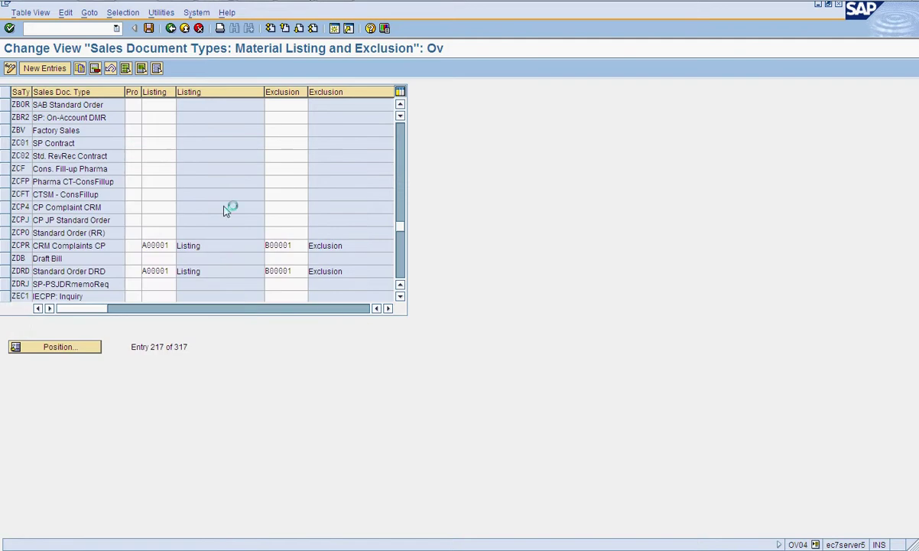
- Assign exclusion procedure B00001 to ZBOR and save the assignments in the ZSAB TV Project customizing request
{"action": "left_click", "coordinate": [280, 105]}
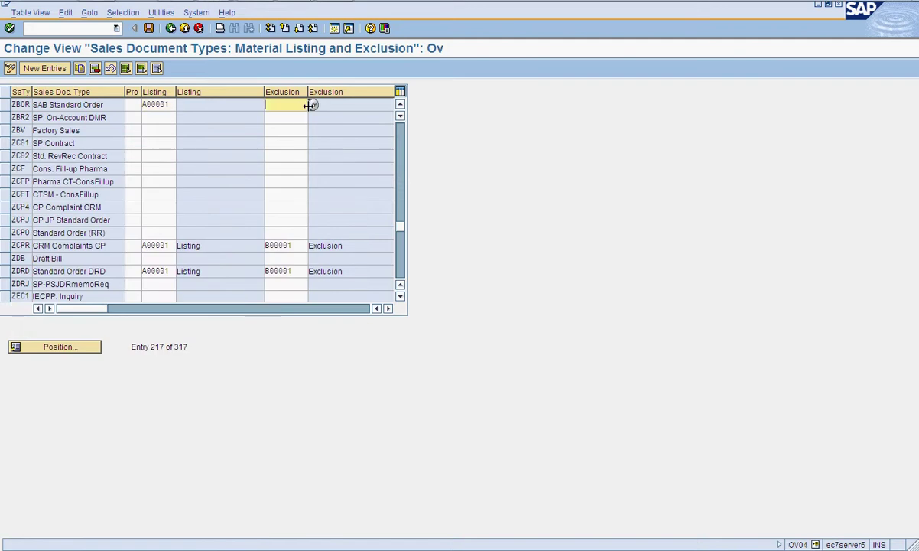
{"action": "left_click", "coordinate": [312, 104]}
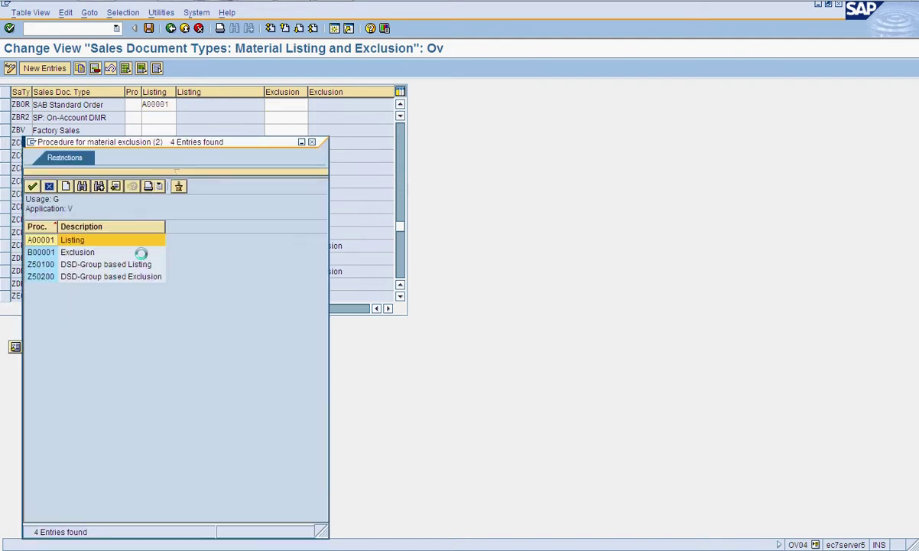
{"action": "double_click", "coordinate": [91, 256]}
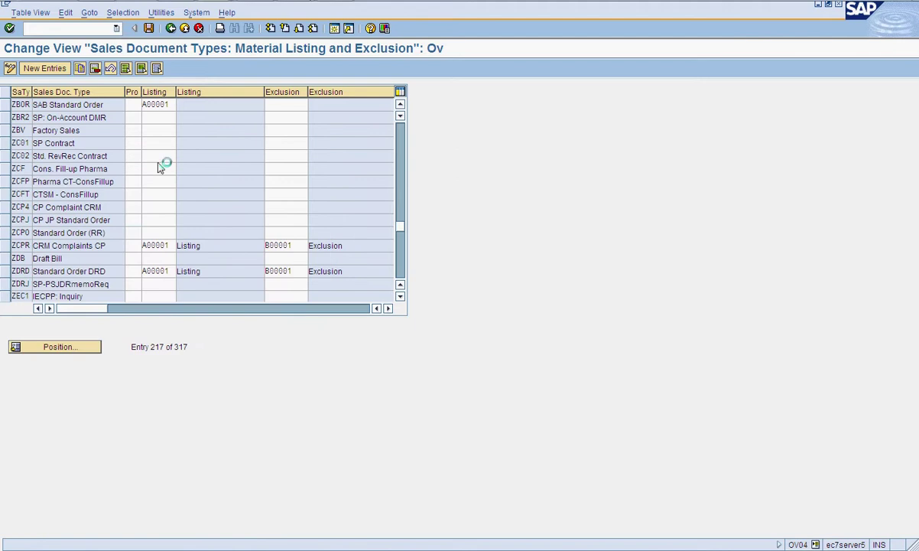
{"action": "left_click", "coordinate": [150, 31]}
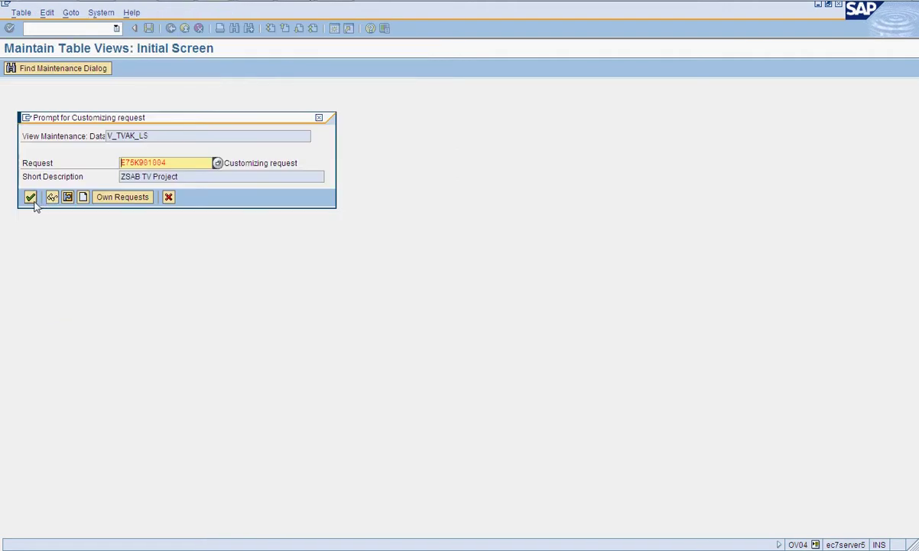
{"action": "left_click", "coordinate": [32, 199]}
{"action": "left_click", "coordinate": [171, 28]}
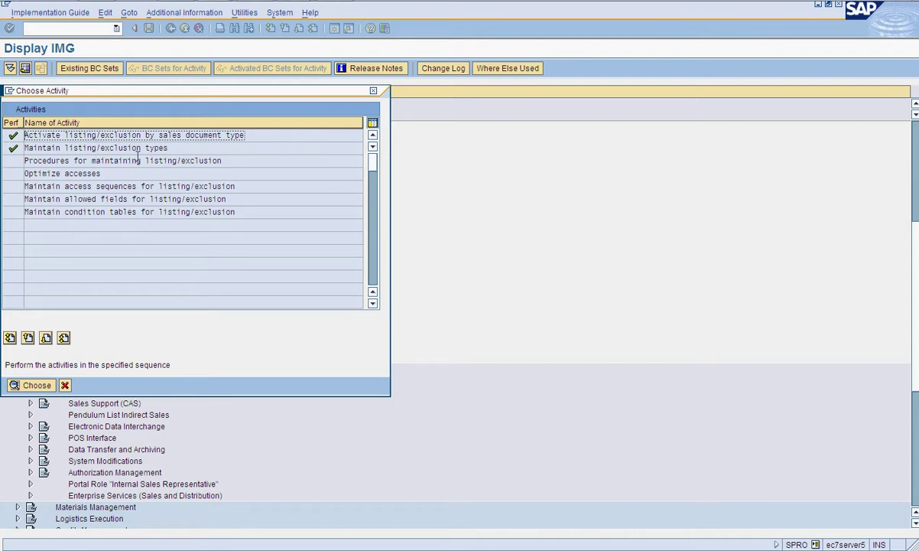
- View the control data of listing procedure A00001 under Procedures for maintaining listing/exclusion, and return to the IMG
{"action": "double_click", "coordinate": [180, 160]}
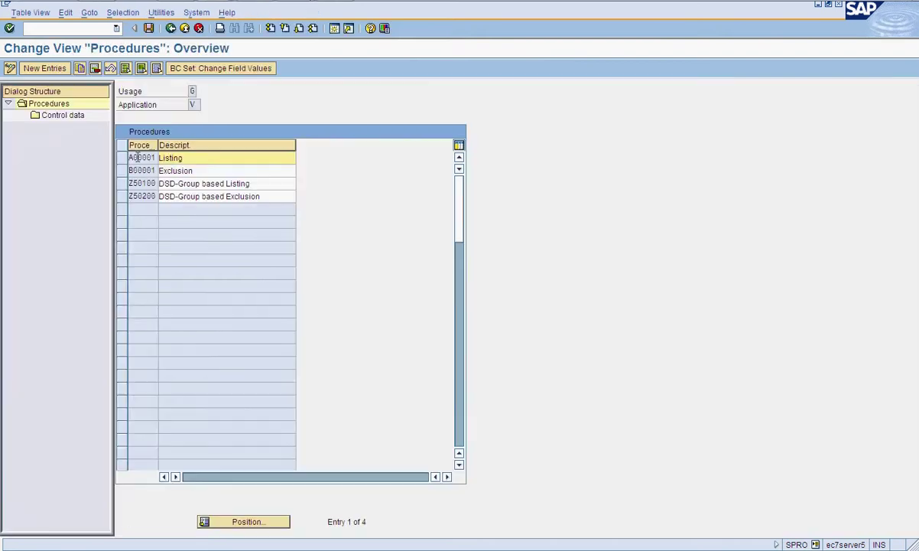
{"action": "left_click", "coordinate": [121, 157]}
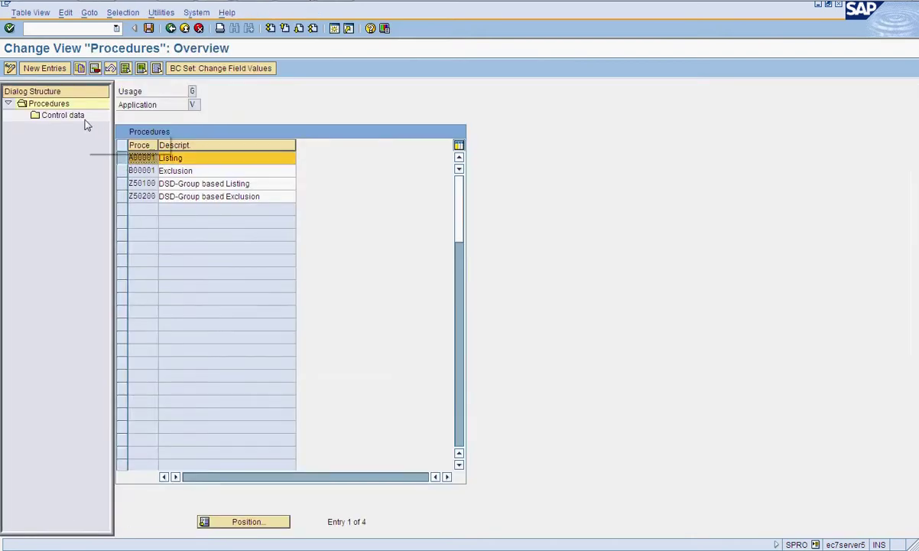
{"action": "double_click", "coordinate": [83, 117]}
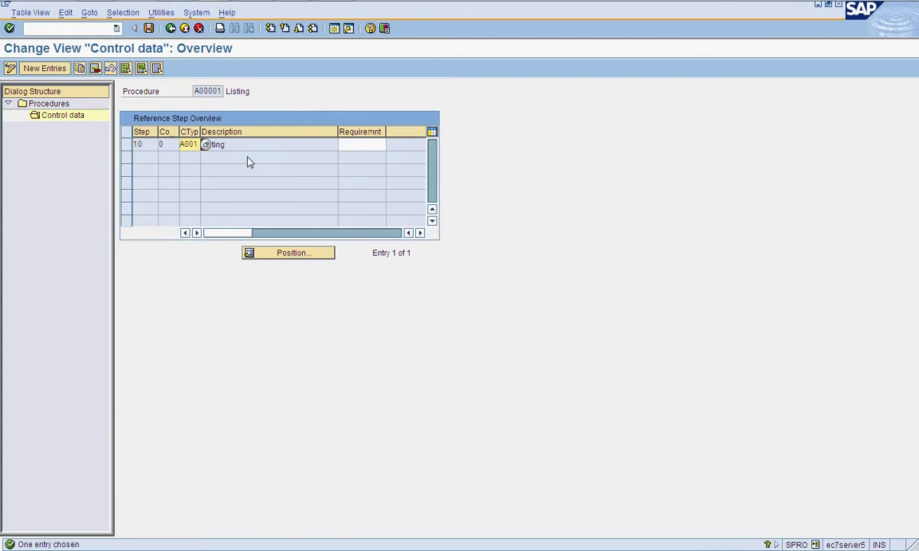
{"action": "left_click", "coordinate": [170, 29]}
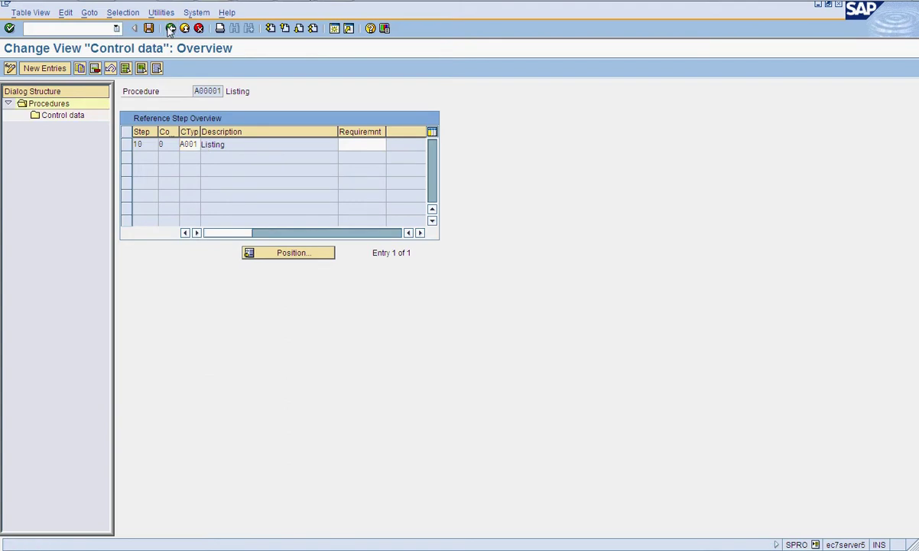
{"action": "left_click", "coordinate": [170, 29]}
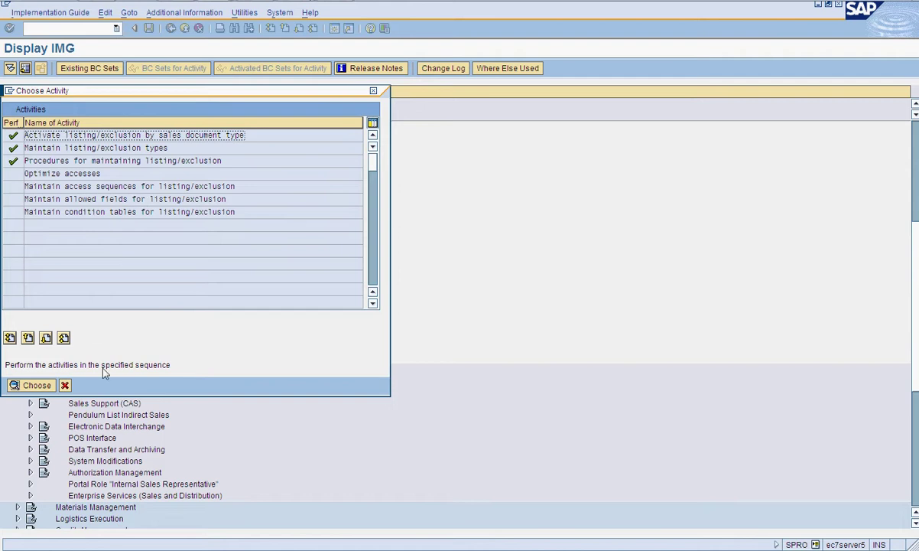
{"action": "left_click", "coordinate": [65, 385]}
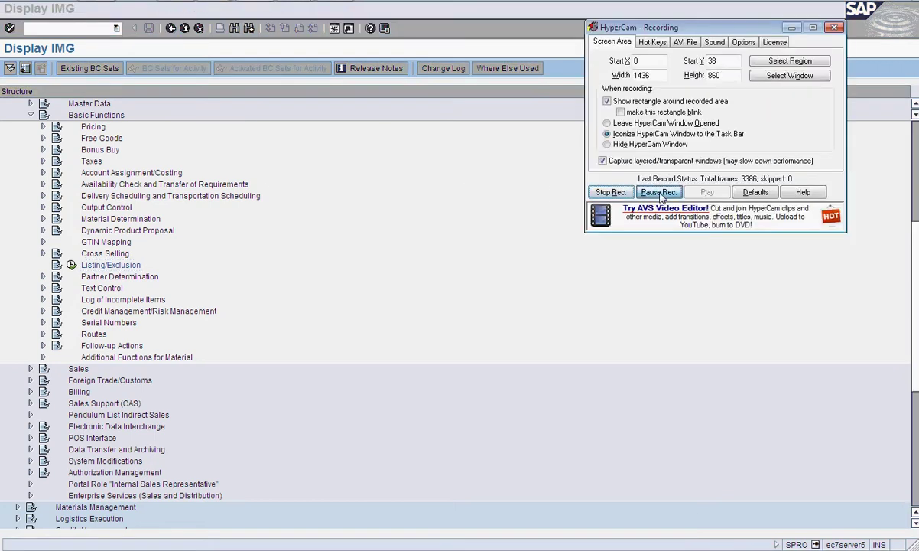
{"action": "left_click", "coordinate": [660, 192]}
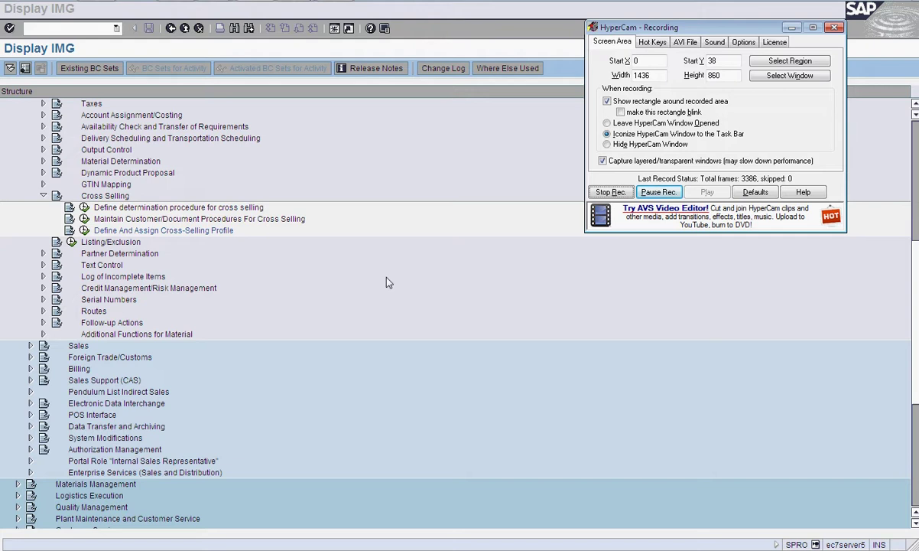
- Under Material Determination, view the control data of procedure A00001 through Maintain Prerequisites for Material Determination, and return to the IMG
{"action": "left_click", "coordinate": [42, 161]}
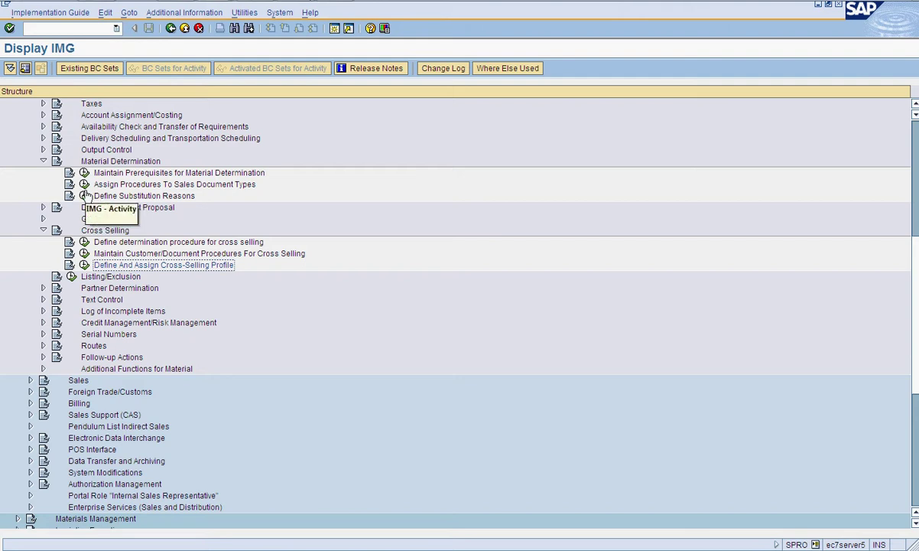
{"action": "left_click", "coordinate": [84, 173]}
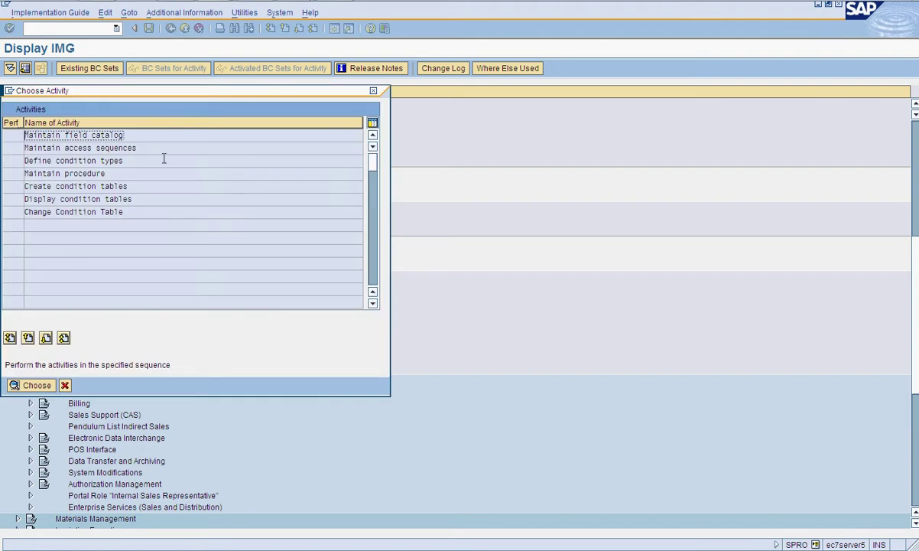
{"action": "double_click", "coordinate": [114, 161]}
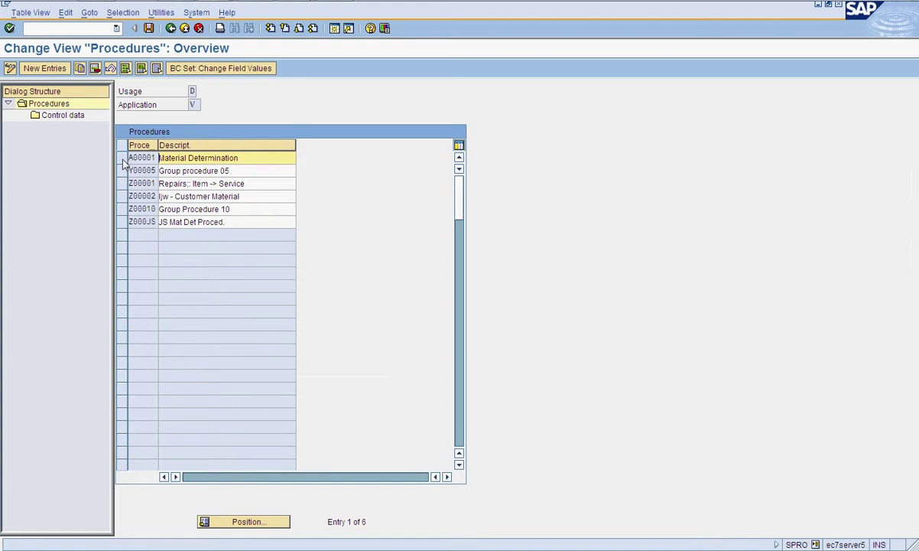
{"action": "left_click", "coordinate": [121, 158]}
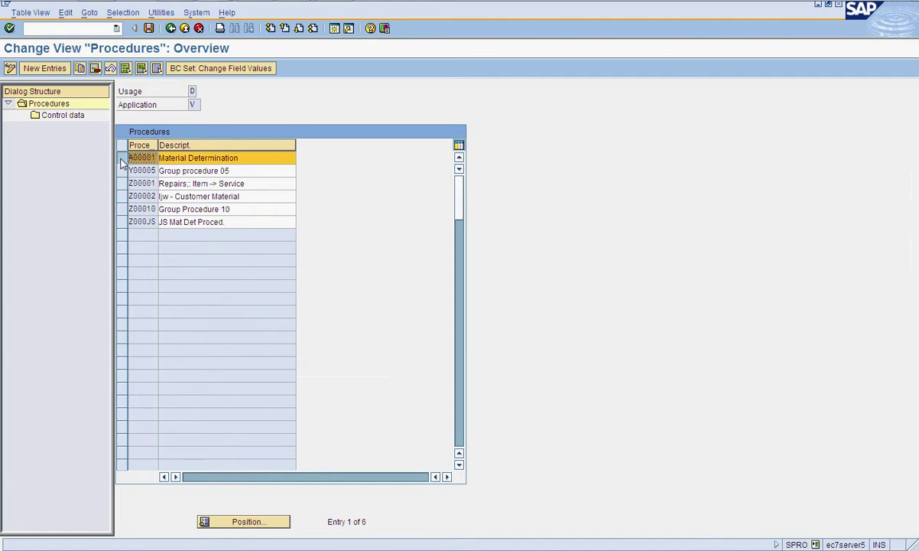
{"action": "double_click", "coordinate": [65, 115]}
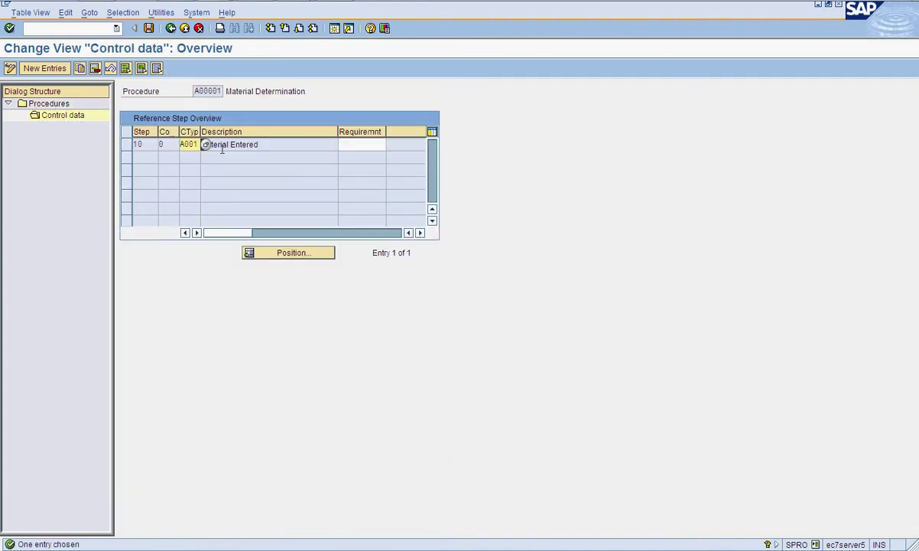
{"action": "left_click", "coordinate": [172, 29]}
{"action": "left_click", "coordinate": [172, 29]}
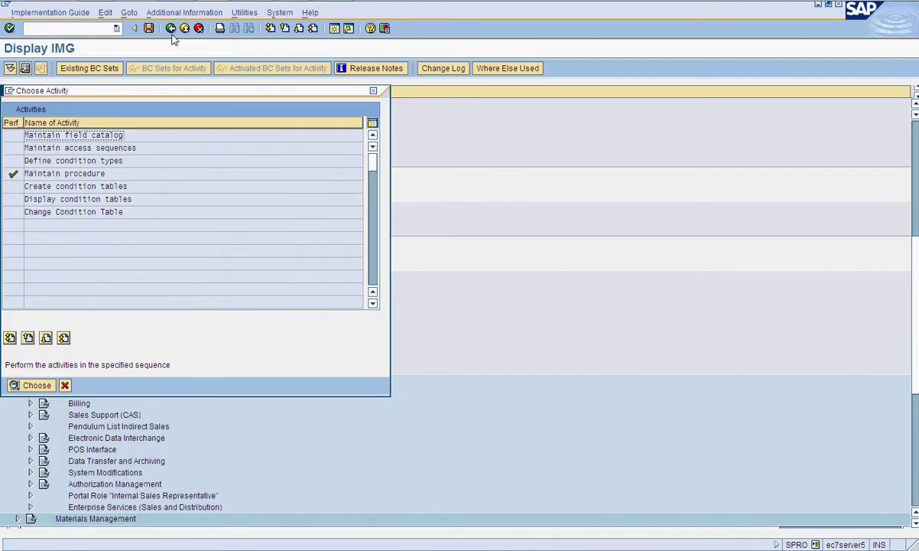
{"action": "left_click", "coordinate": [65, 386]}
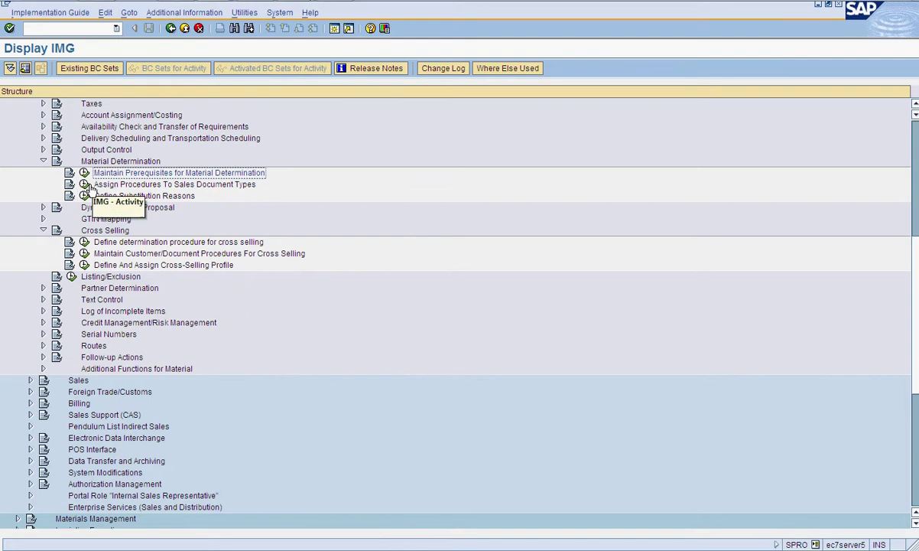
- Open Assign Procedures To Sales Document Types under Material Determination and look up sales document type ZSOR and its neighbouring entries
{"action": "left_click", "coordinate": [84, 184]}
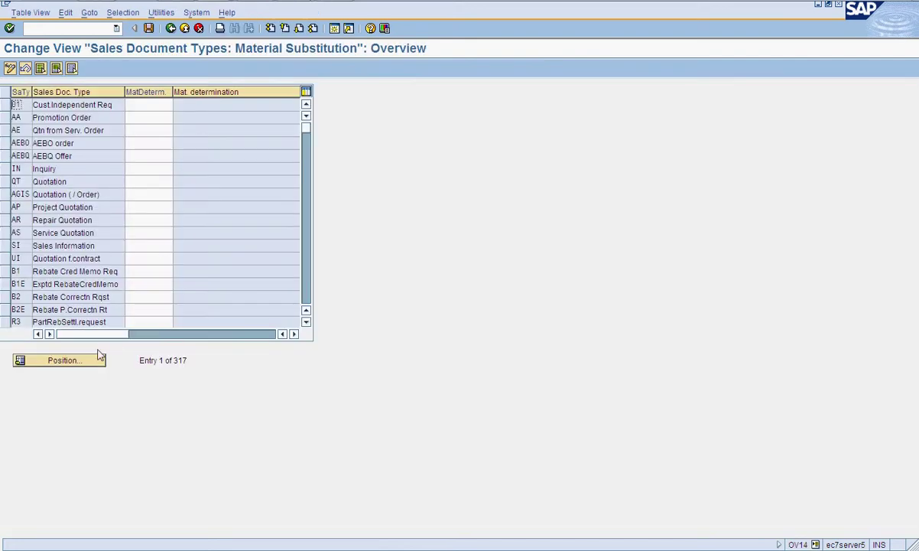
{"action": "left_click", "coordinate": [61, 360]}
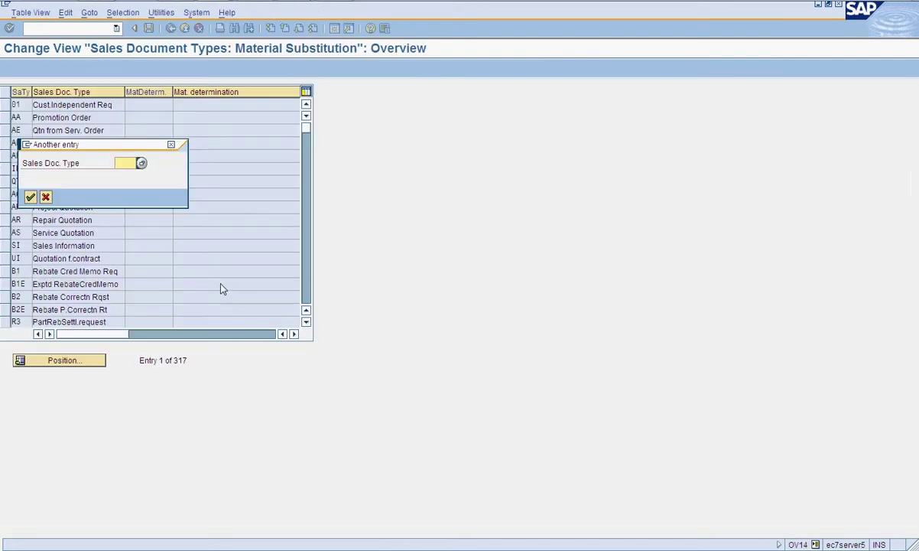
{"action": "type", "text": "zs"}
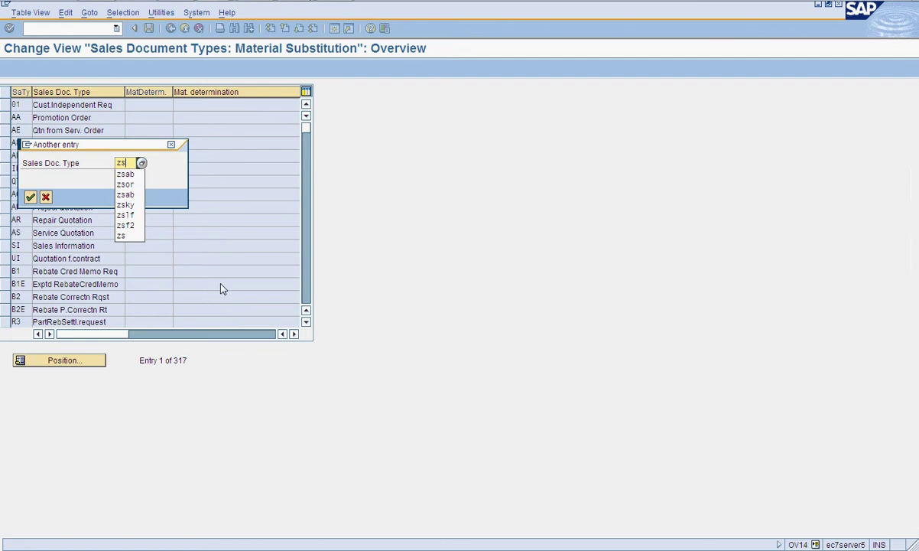
{"action": "type", "text": "or"}
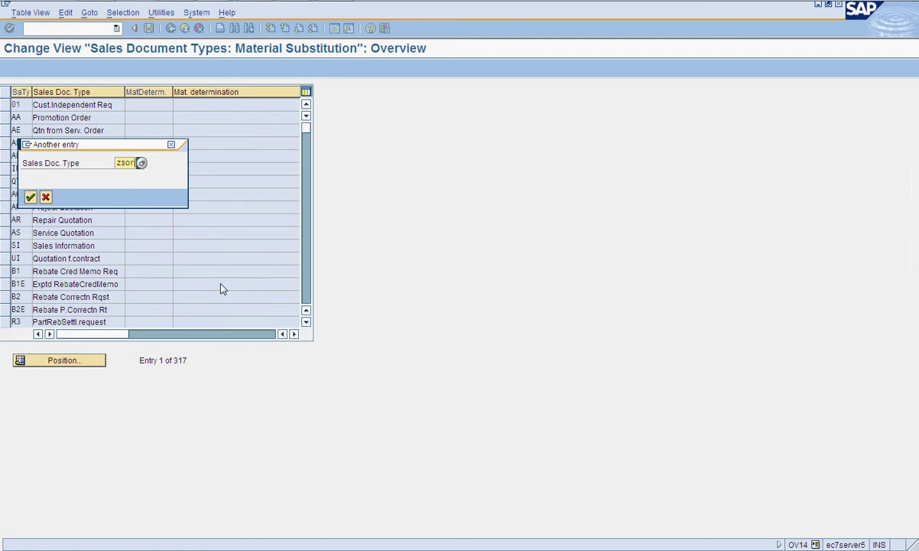
{"action": "key", "text": "Return"}
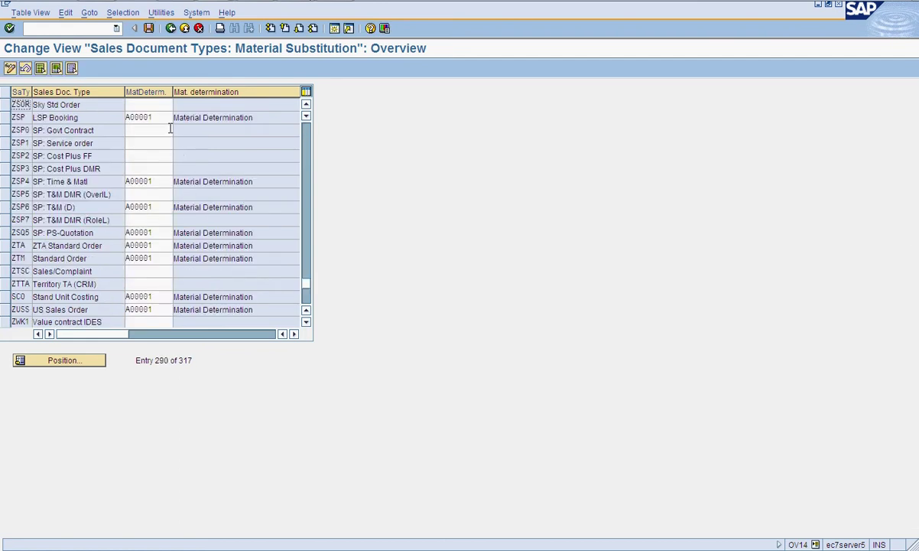
{"action": "scroll", "coordinate": [170, 130], "scroll_direction": "up", "scroll_amount": 1}
{"action": "scroll", "coordinate": [170, 130], "scroll_direction": "up", "scroll_amount": 1}
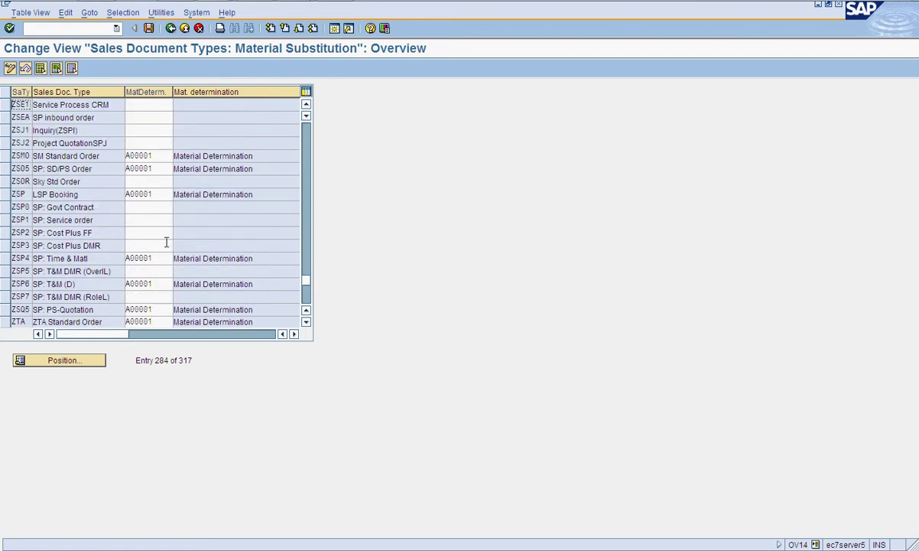
- Locate sales document type ZBOR and assign material determination procedure A00001 to it
{"action": "left_click", "coordinate": [91, 366]}
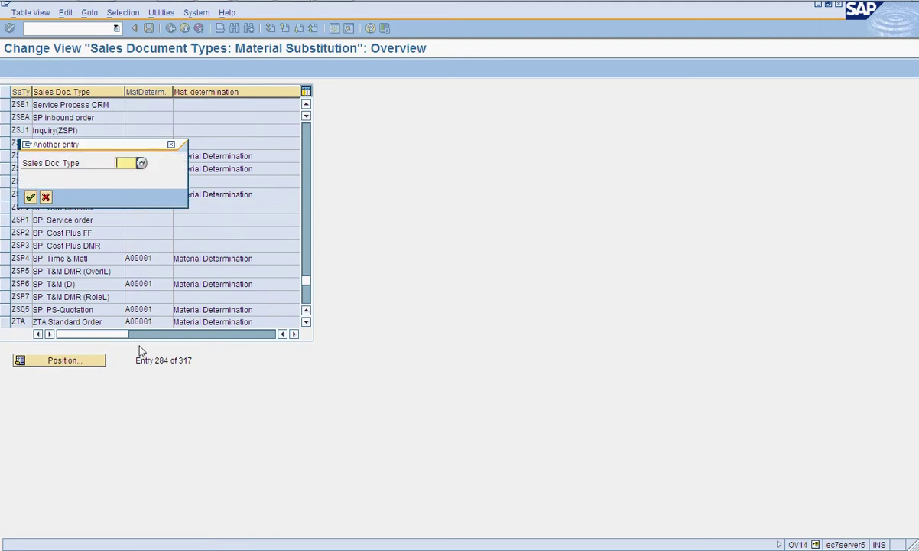
{"action": "type", "text": "zb"}
{"action": "key", "text": "Down"}
{"action": "key", "text": "Return"}
{"action": "key", "text": "Return"}
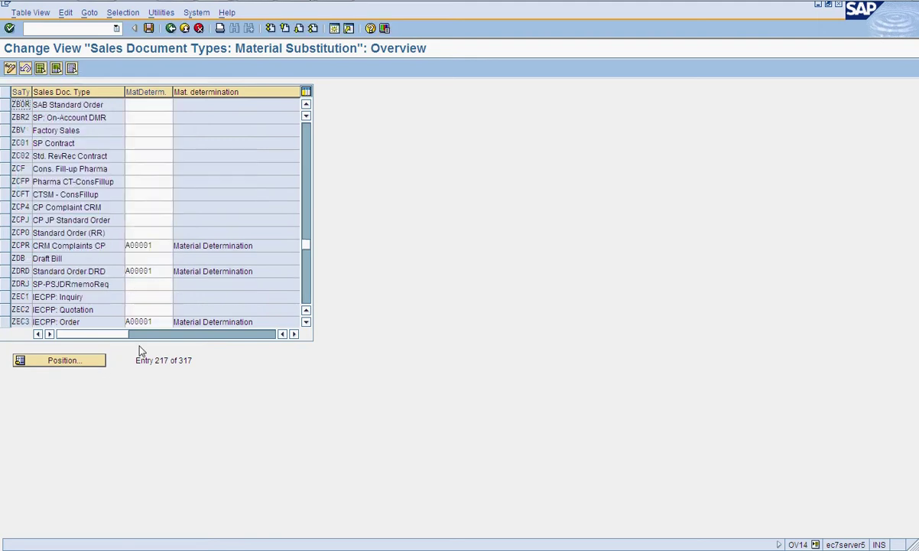
{"action": "left_click", "coordinate": [158, 106]}
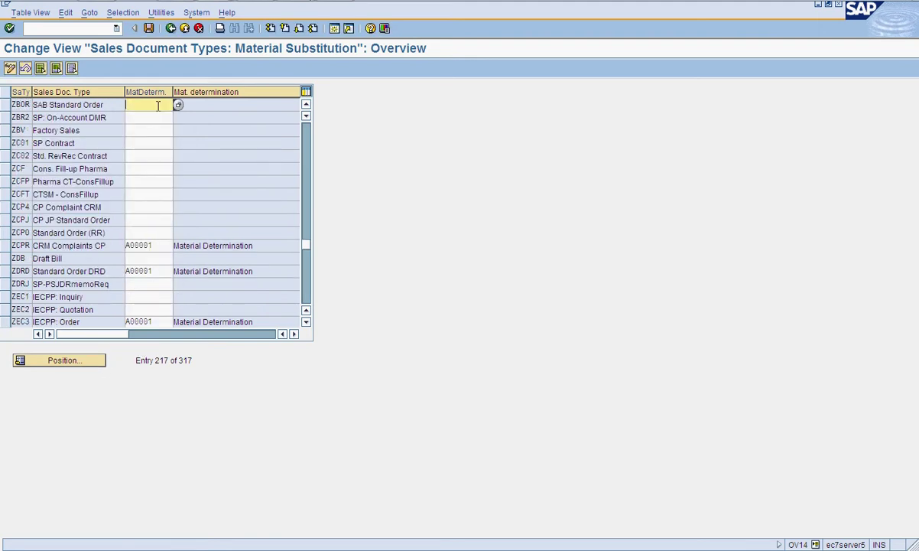
{"action": "type", "text": "a00001"}
{"action": "key", "text": "Return"}
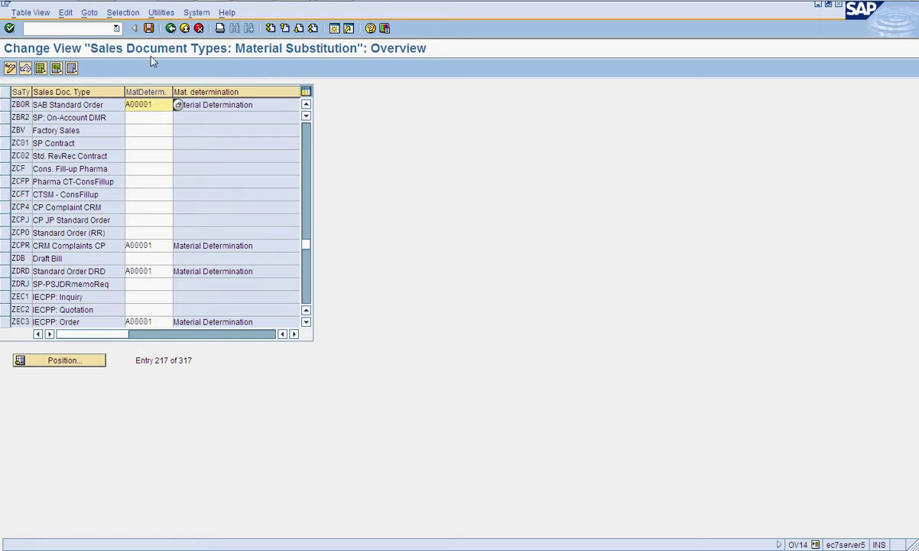
- Save the assignment in the ZSAB TV Project customizing request, then return to the IMG and collapse the Cross Selling node
{"action": "left_click", "coordinate": [149, 28]}
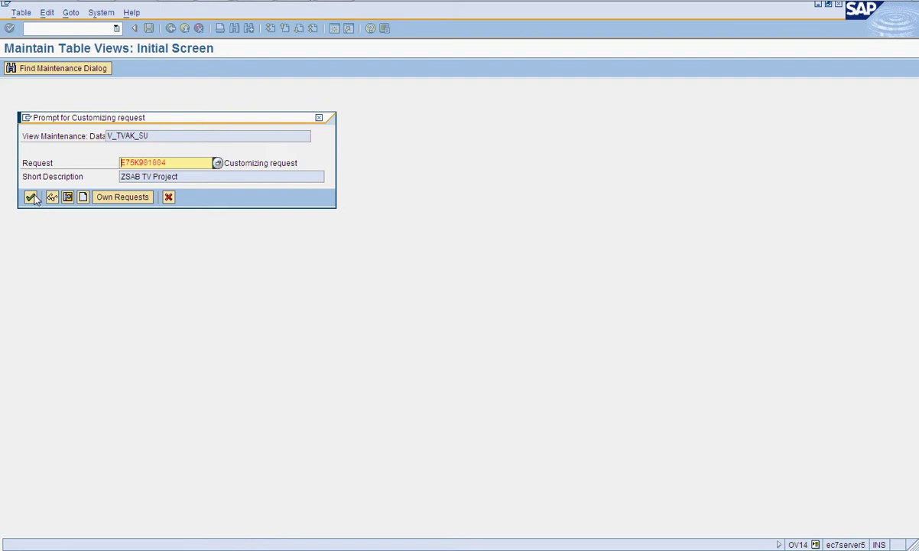
{"action": "left_click", "coordinate": [33, 190]}
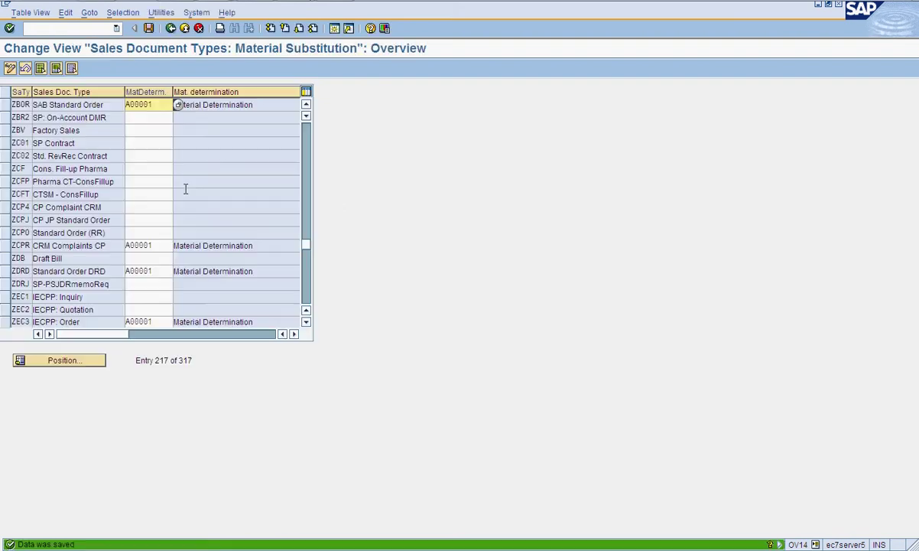
{"action": "left_click", "coordinate": [171, 29]}
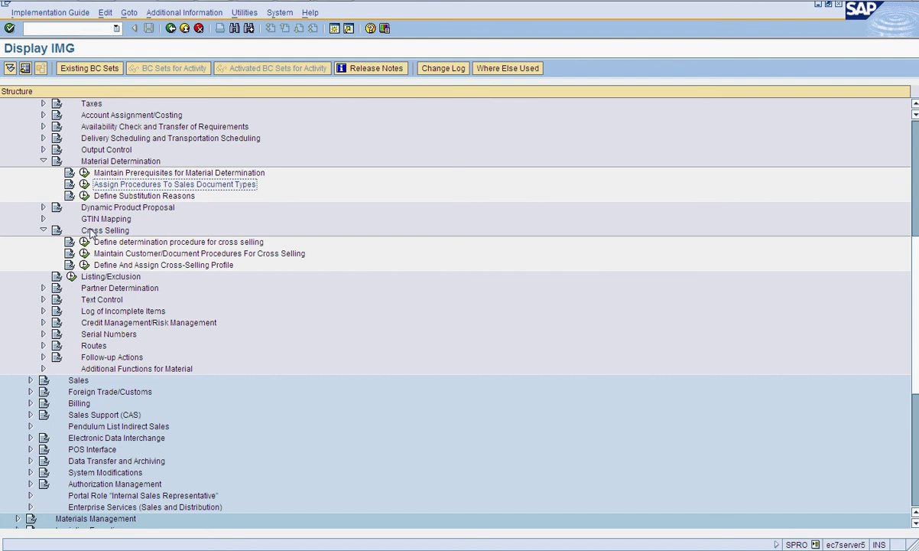
{"action": "left_click", "coordinate": [44, 231]}
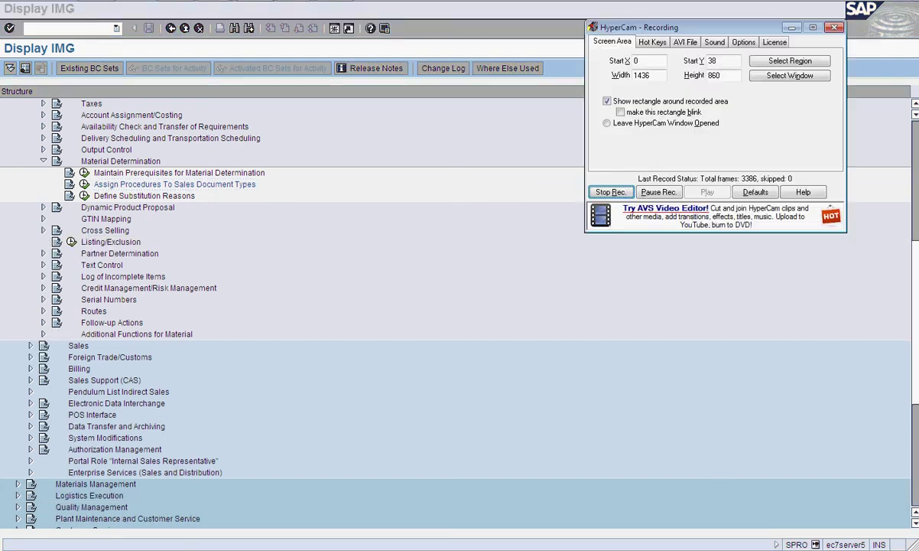